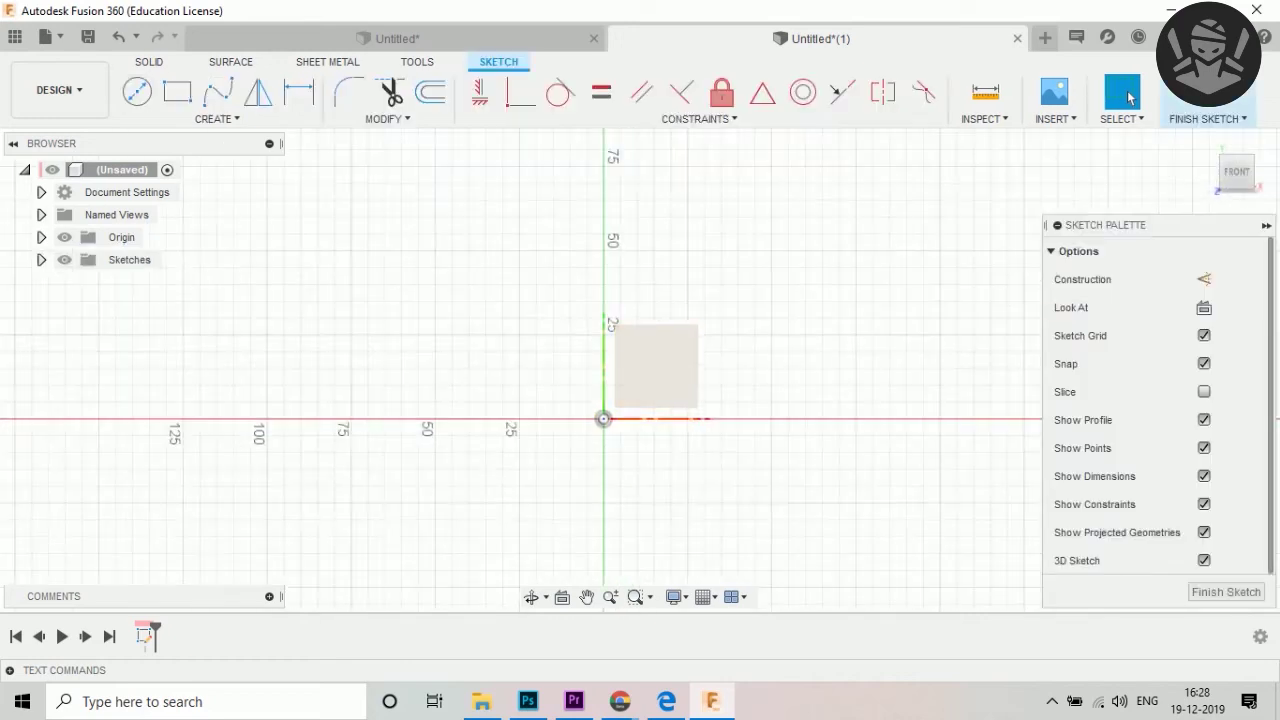
Sketch a 120 mm diameter circle centred on the origin.
key("c")
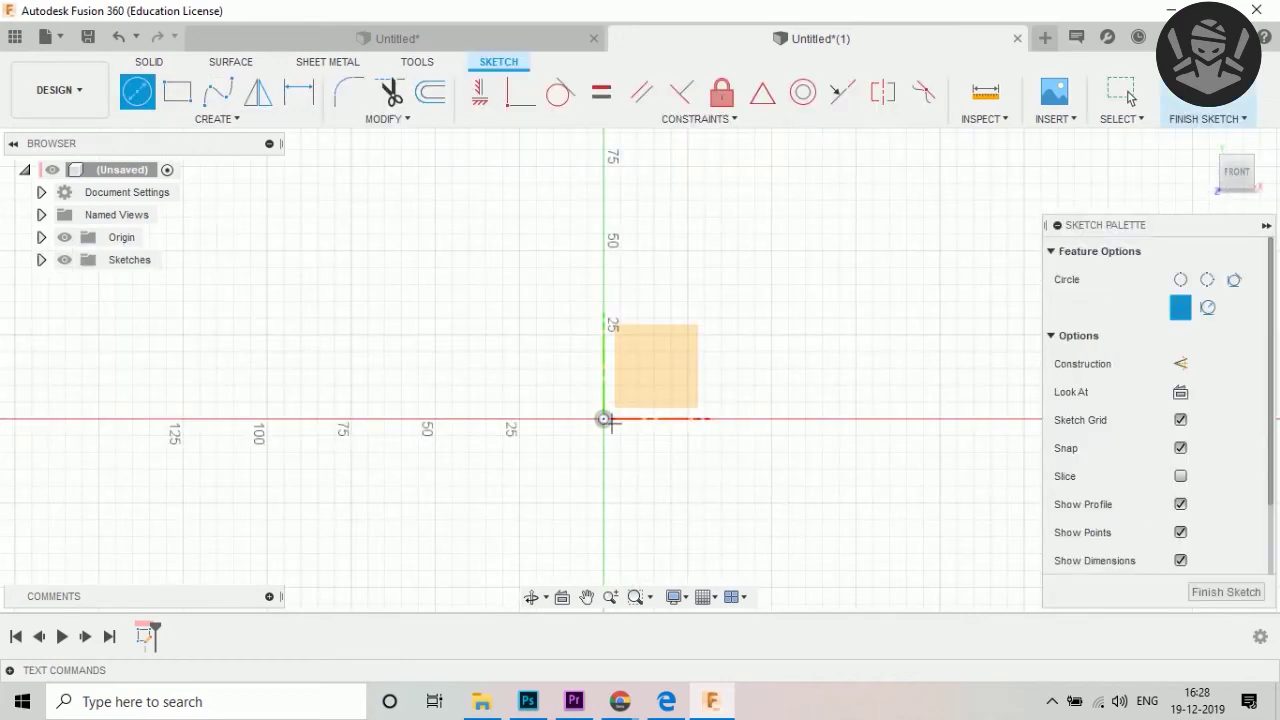
left_click(603, 418)
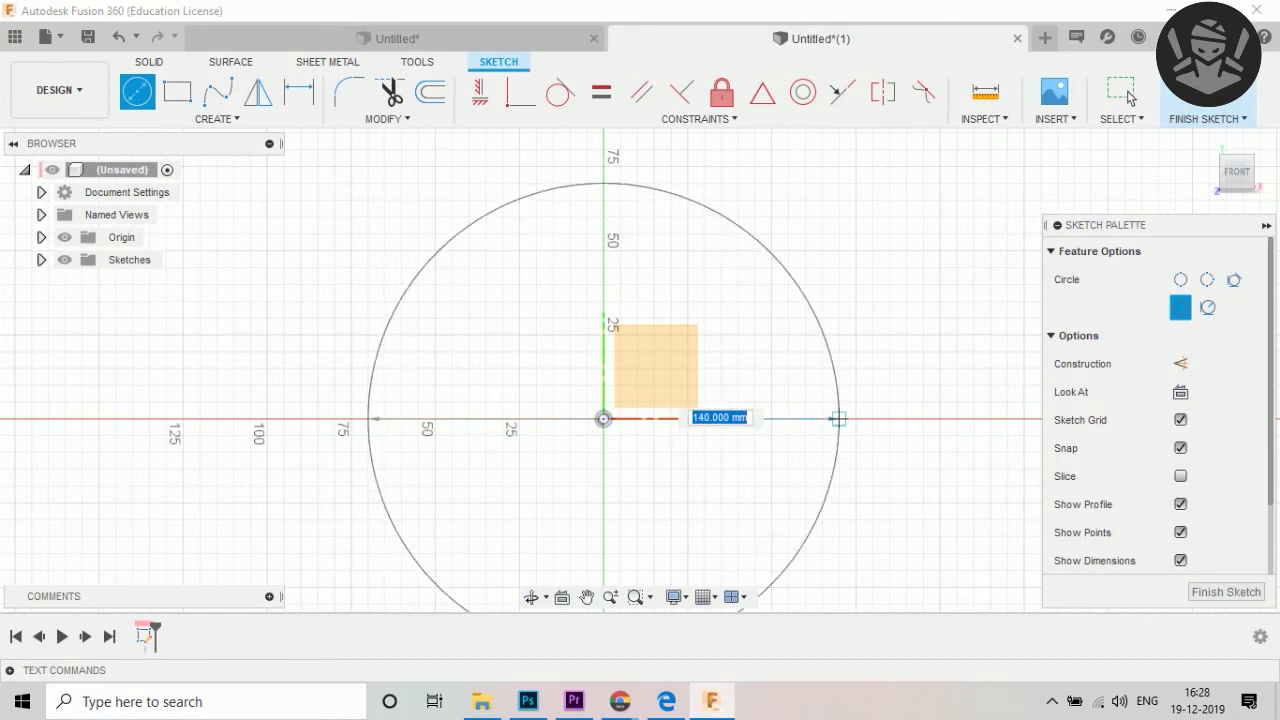
key("Return")
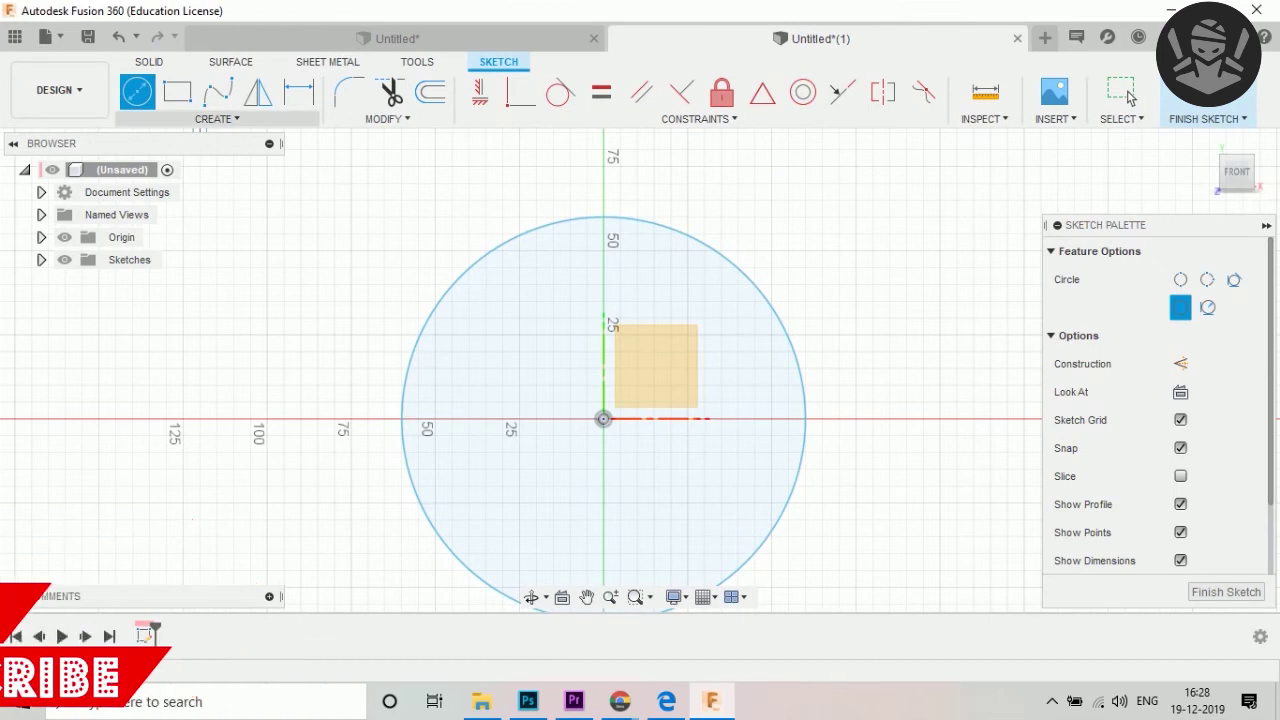
left_click(215, 118)
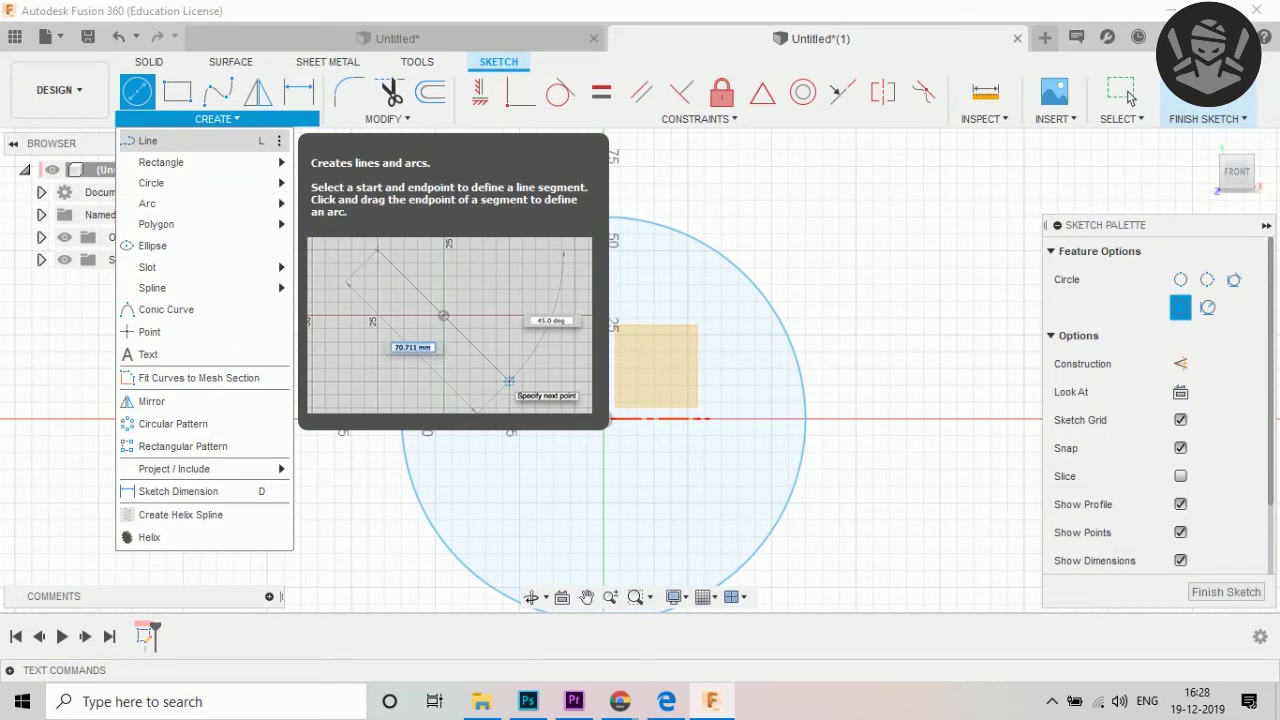
key("Escape")
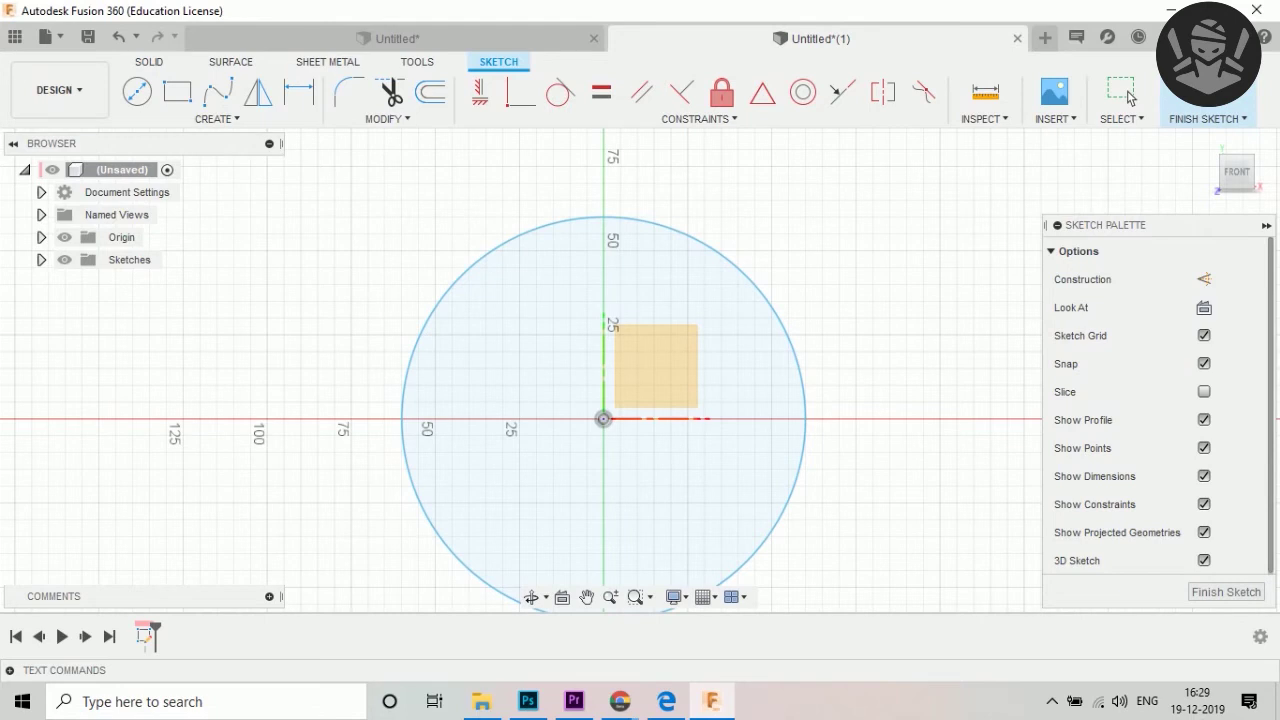
Draw a horizontal chord across the circle and trim away its lower arc.
left_click(404, 378)
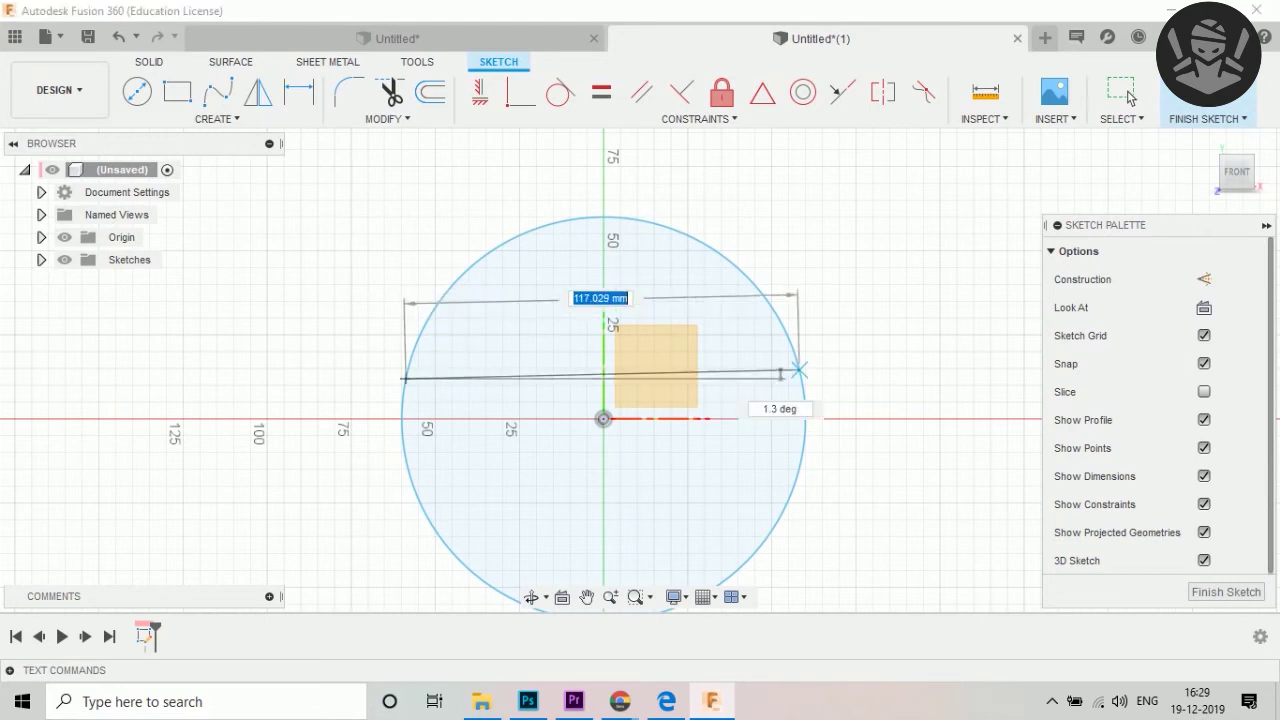
double_click(801, 378)
left_click(390, 93)
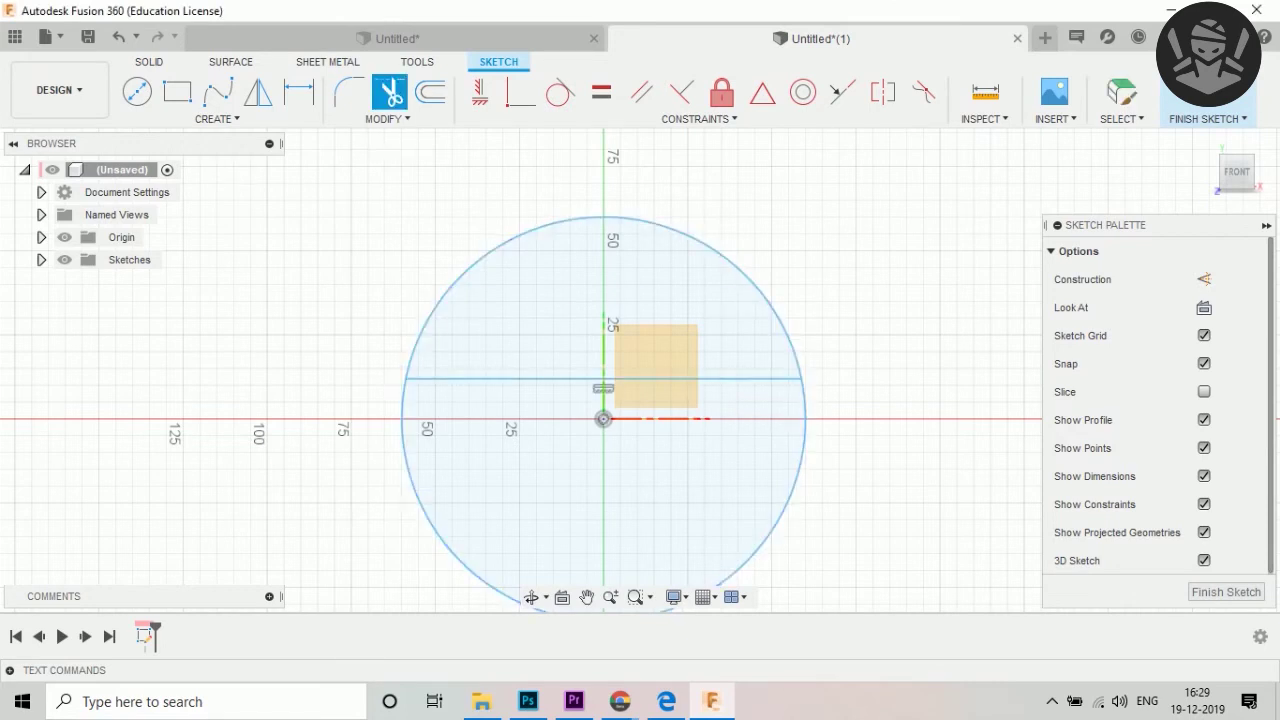
left_click(470, 570)
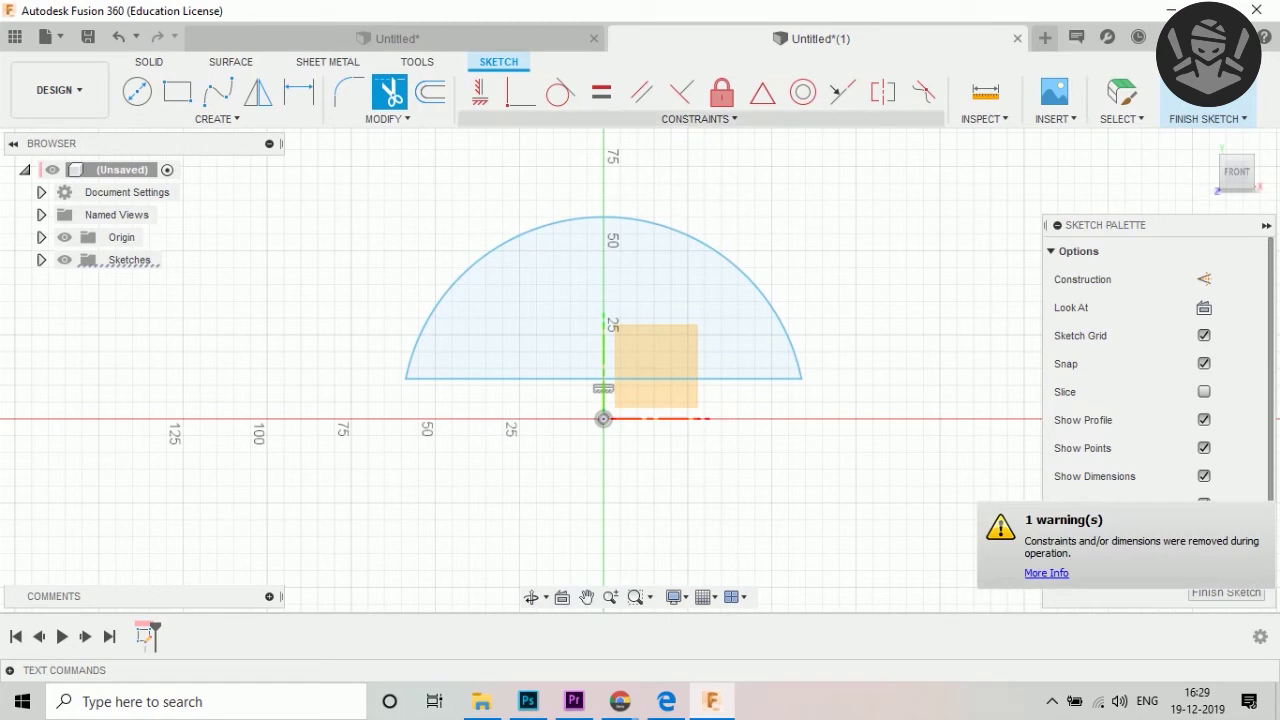
scroll(740, 365, "down", 2)
scroll(740, 365, "up", 2)
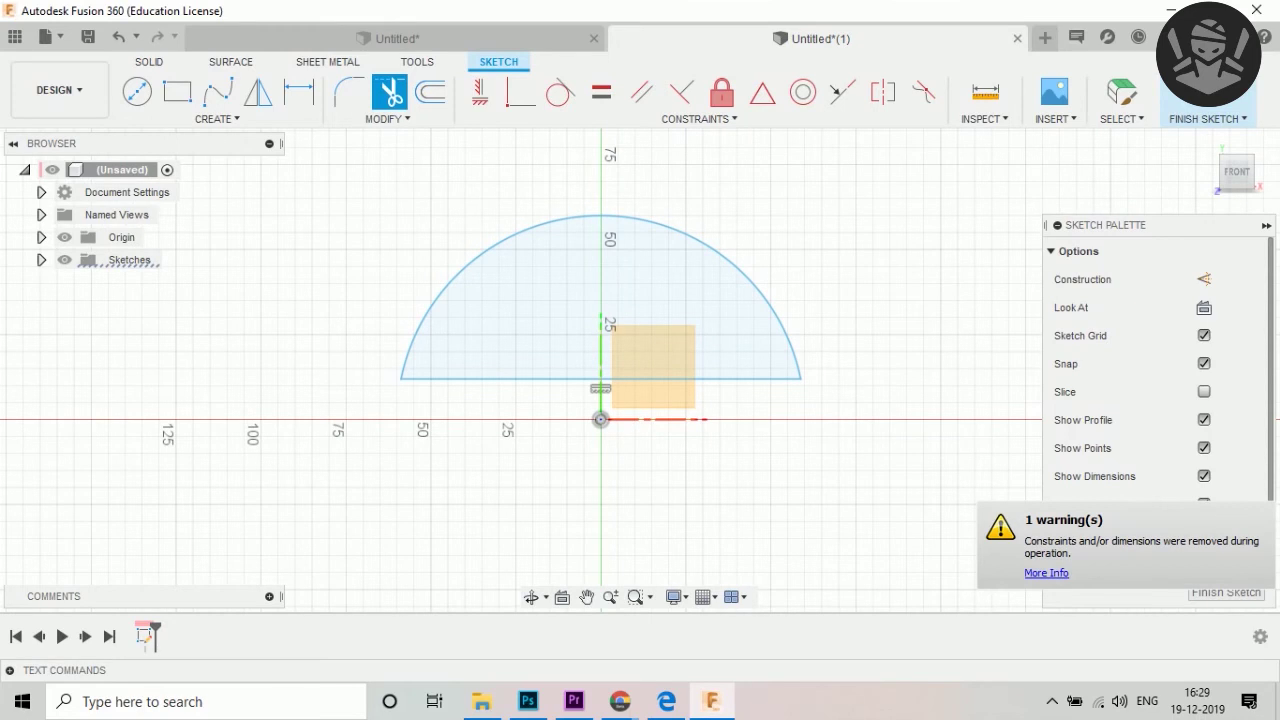
Add a vertical line from the arc top, trim the left arc and chord, and finish the sketch.
left_click(217, 118)
left_click(1130, 97)
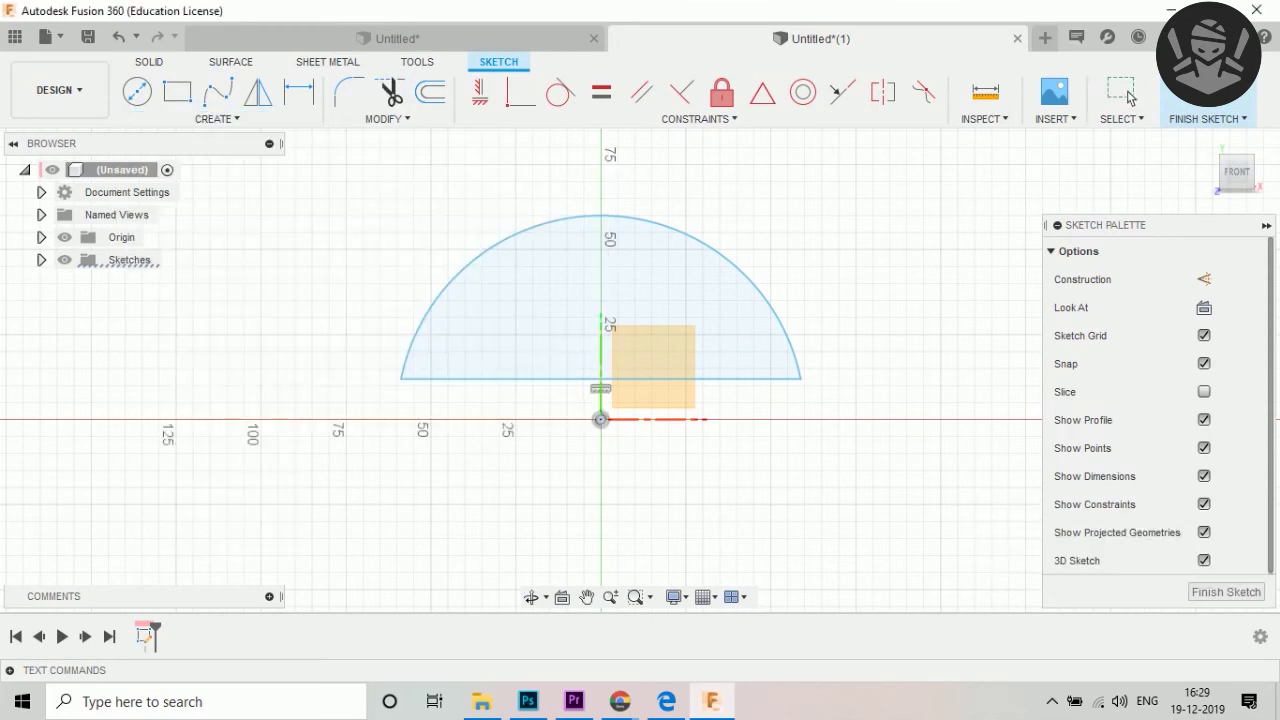
left_click(600, 215)
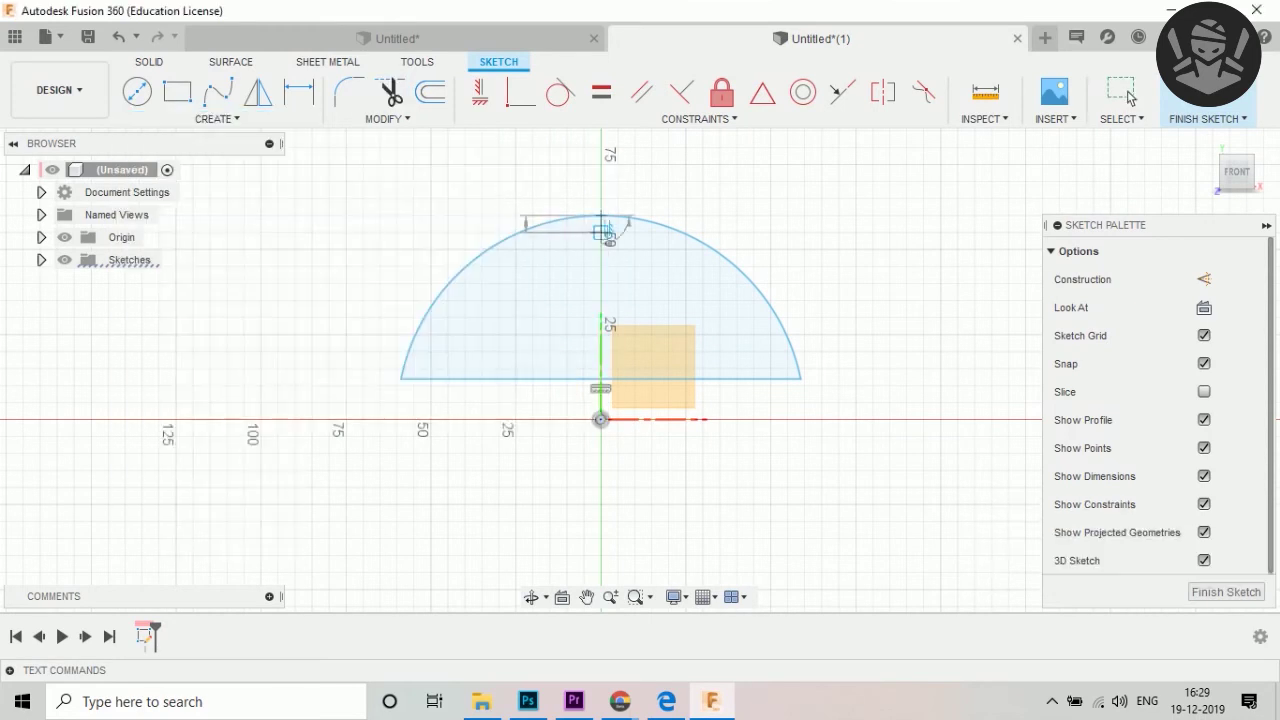
left_click(600, 378)
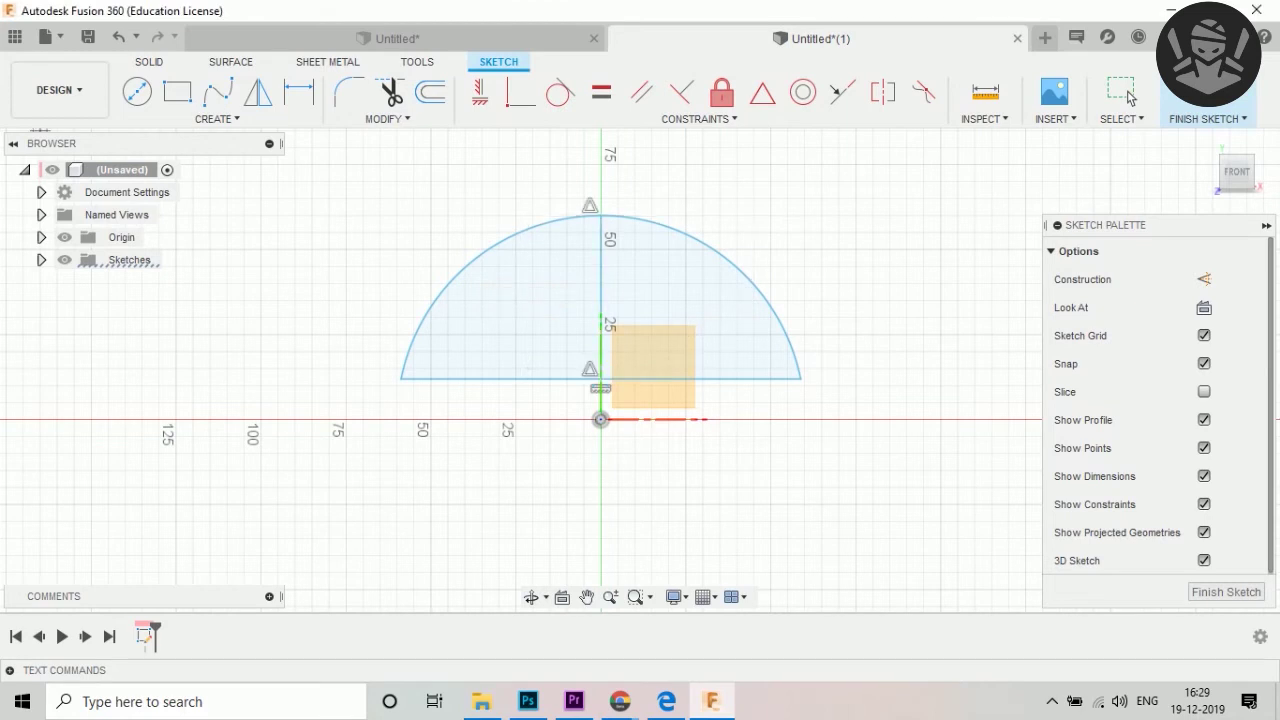
left_click(390, 92)
left_click(405, 360)
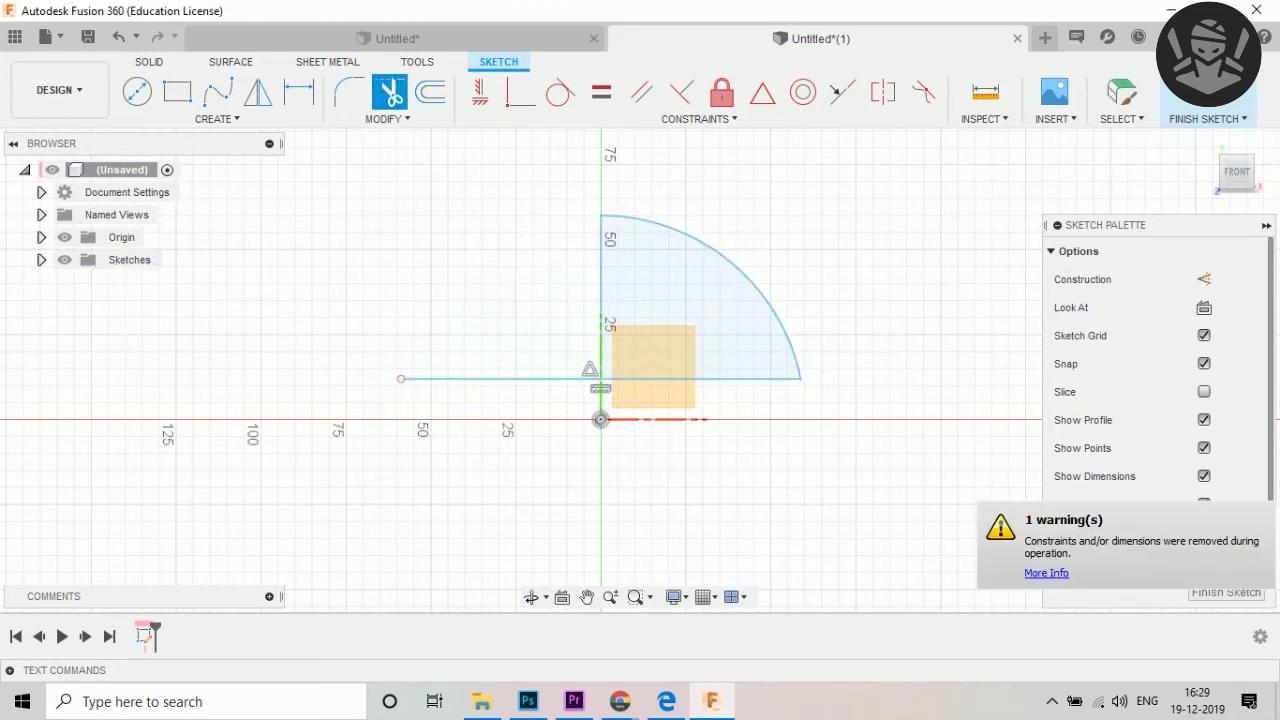
left_click(596, 380)
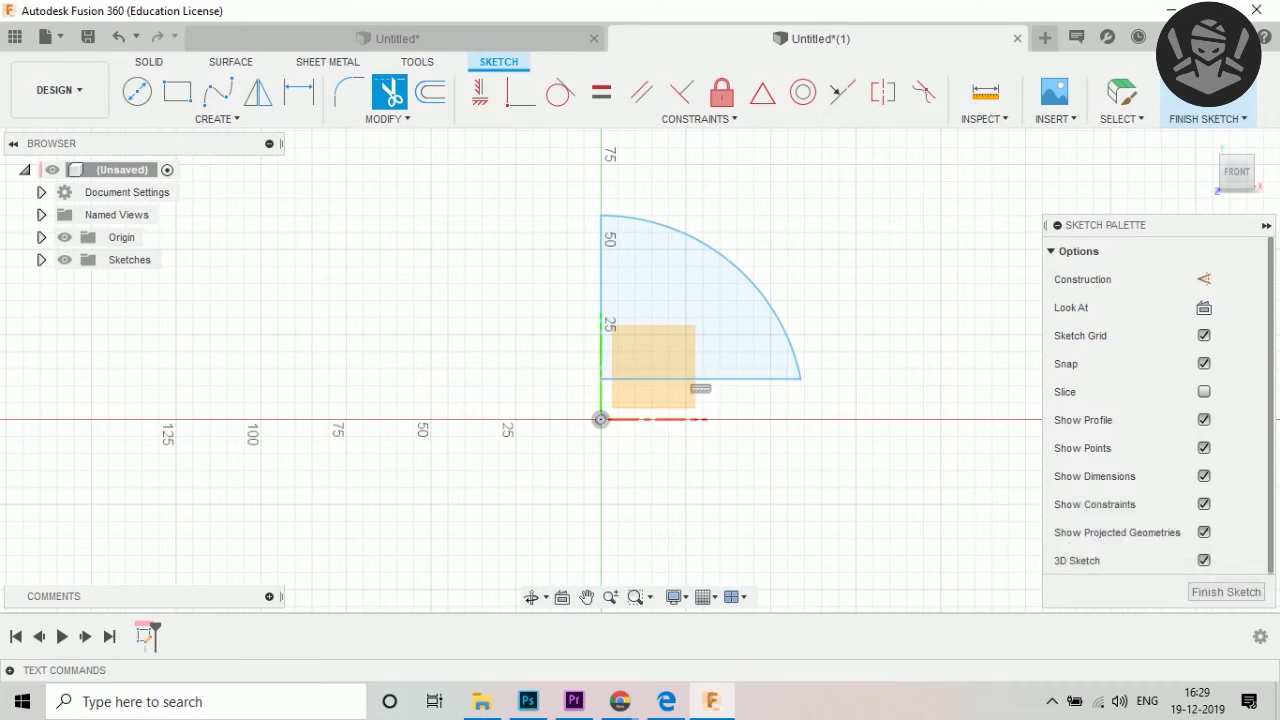
left_click(1226, 592)
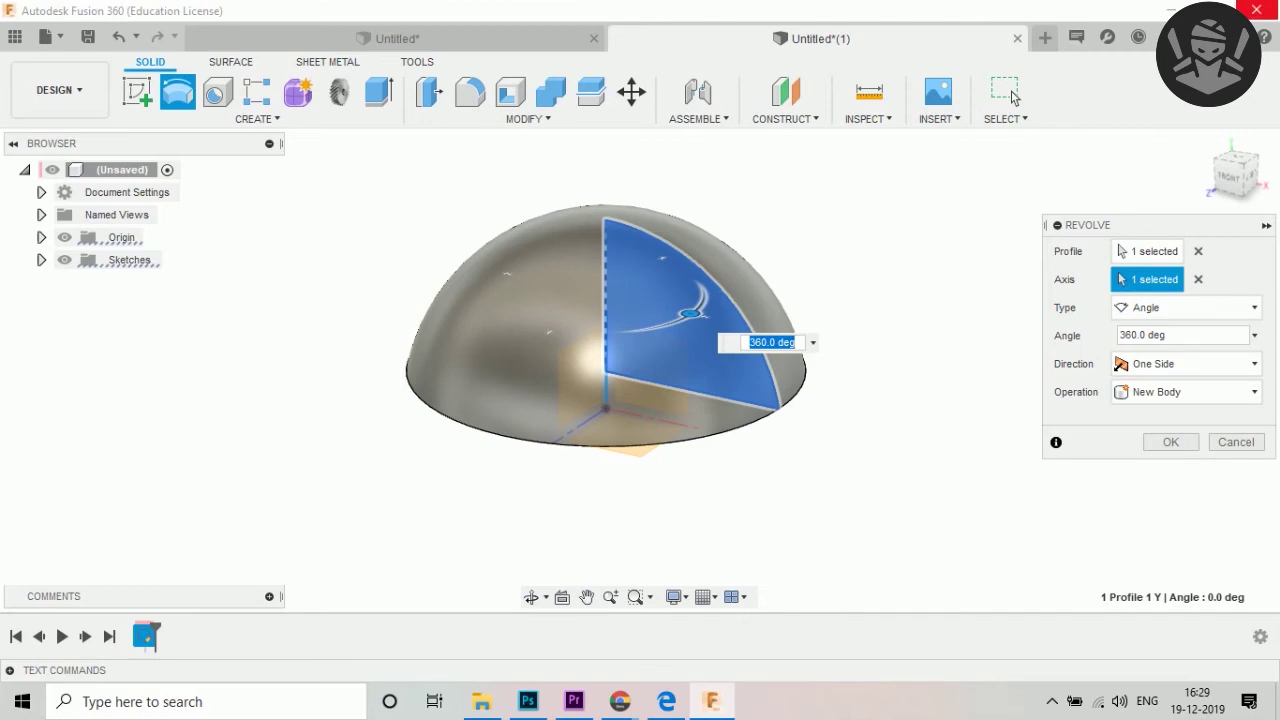
Revolve the quarter profile 360° around the vertical axis into a hemisphere.
left_click(1010, 94)
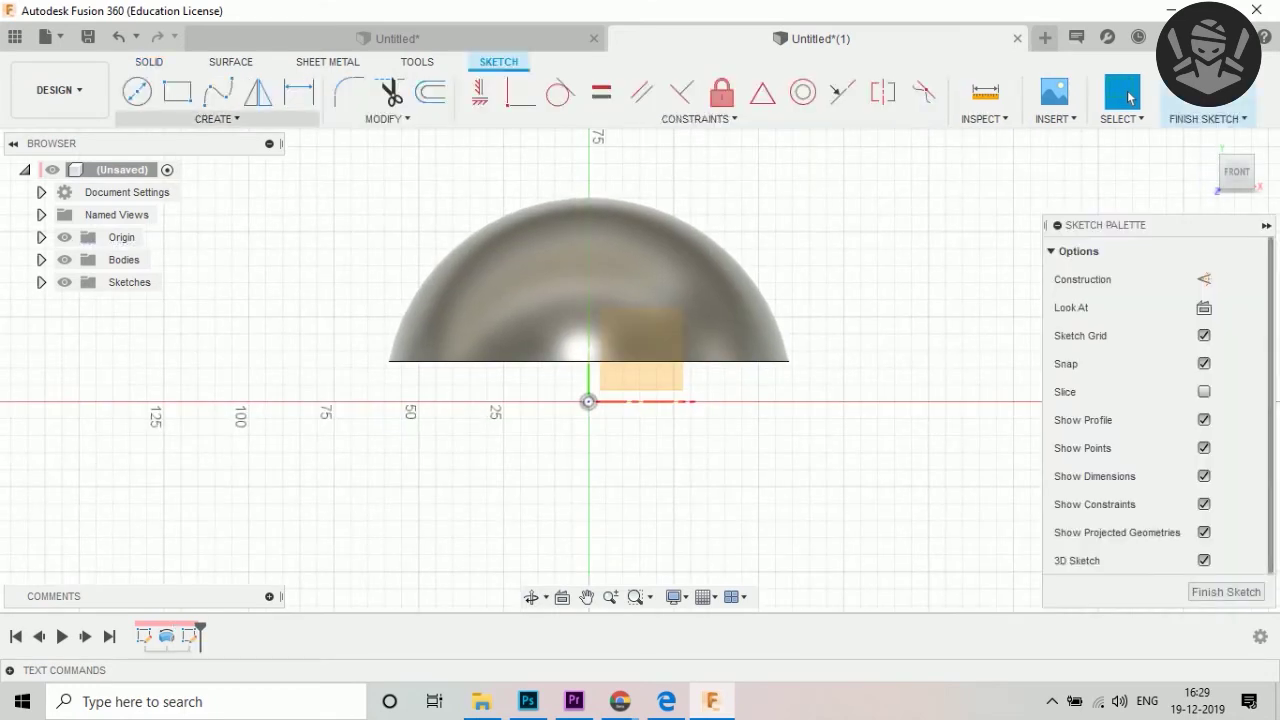
In a new sketch, project the hemisphere outline and hide Body1.
left_click(215, 118)
mouse_move(175, 469)
key("Return")
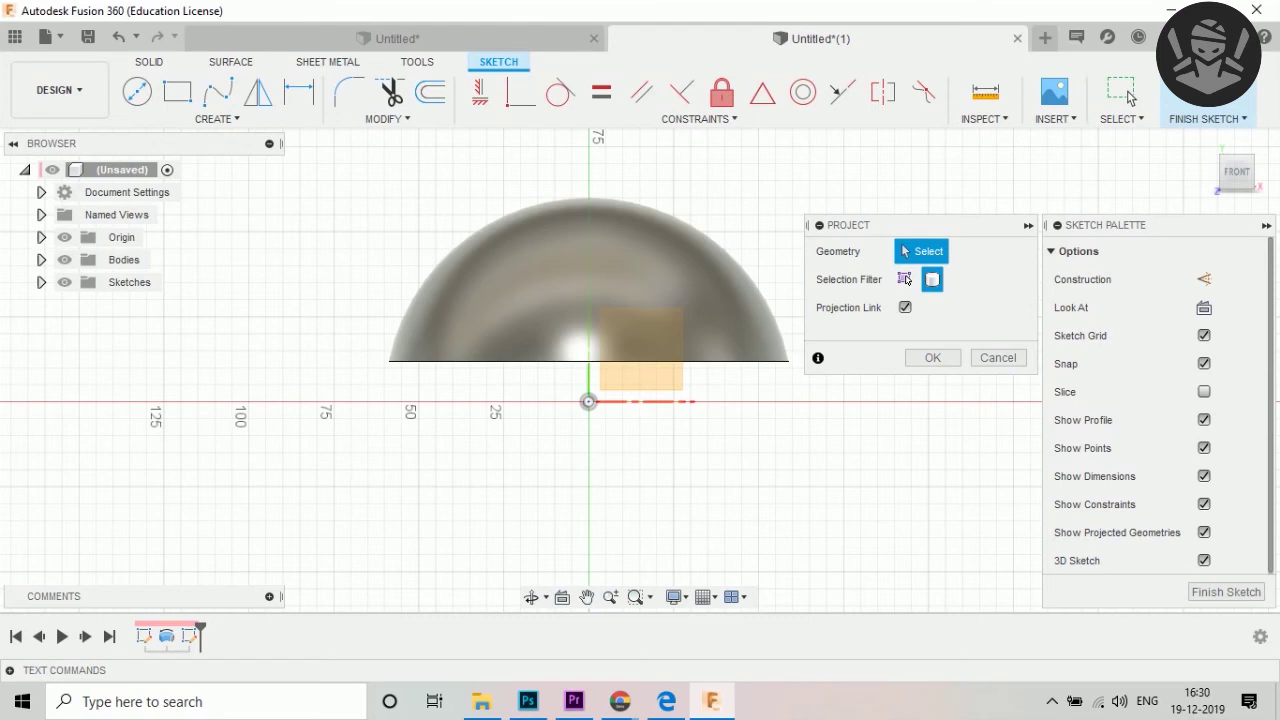
left_click(590, 280)
key("Return")
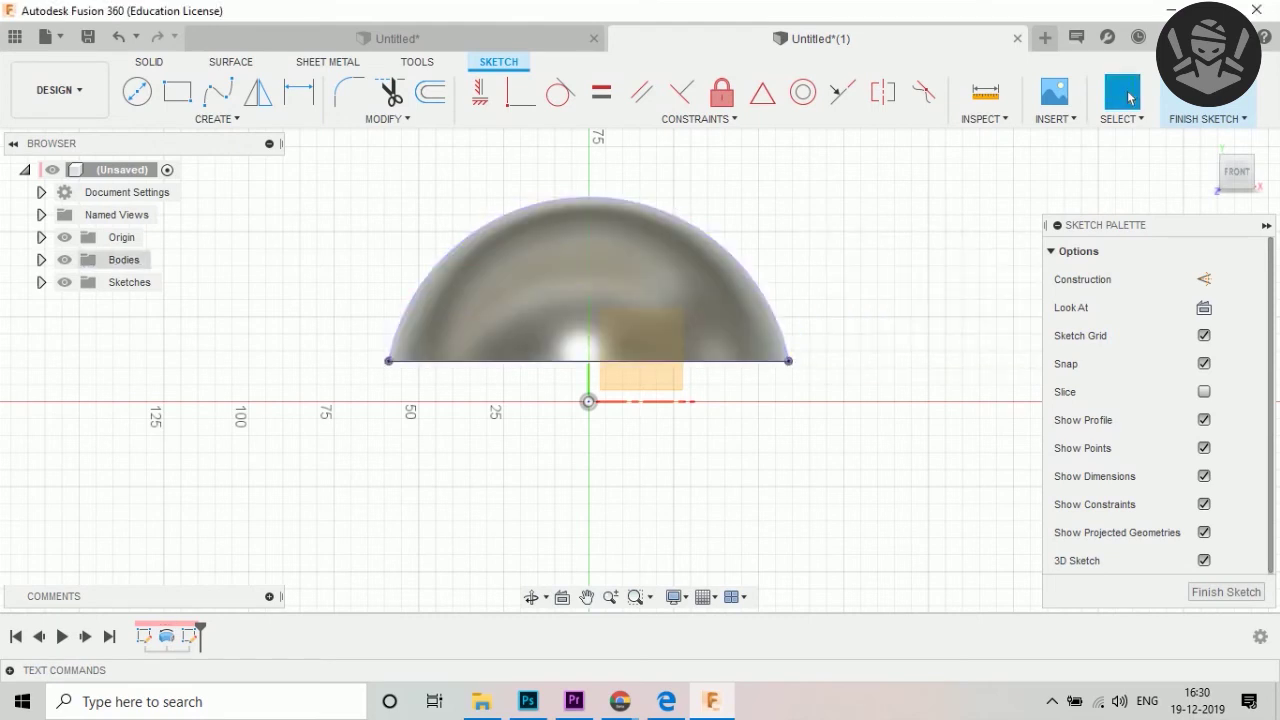
left_click(41, 259)
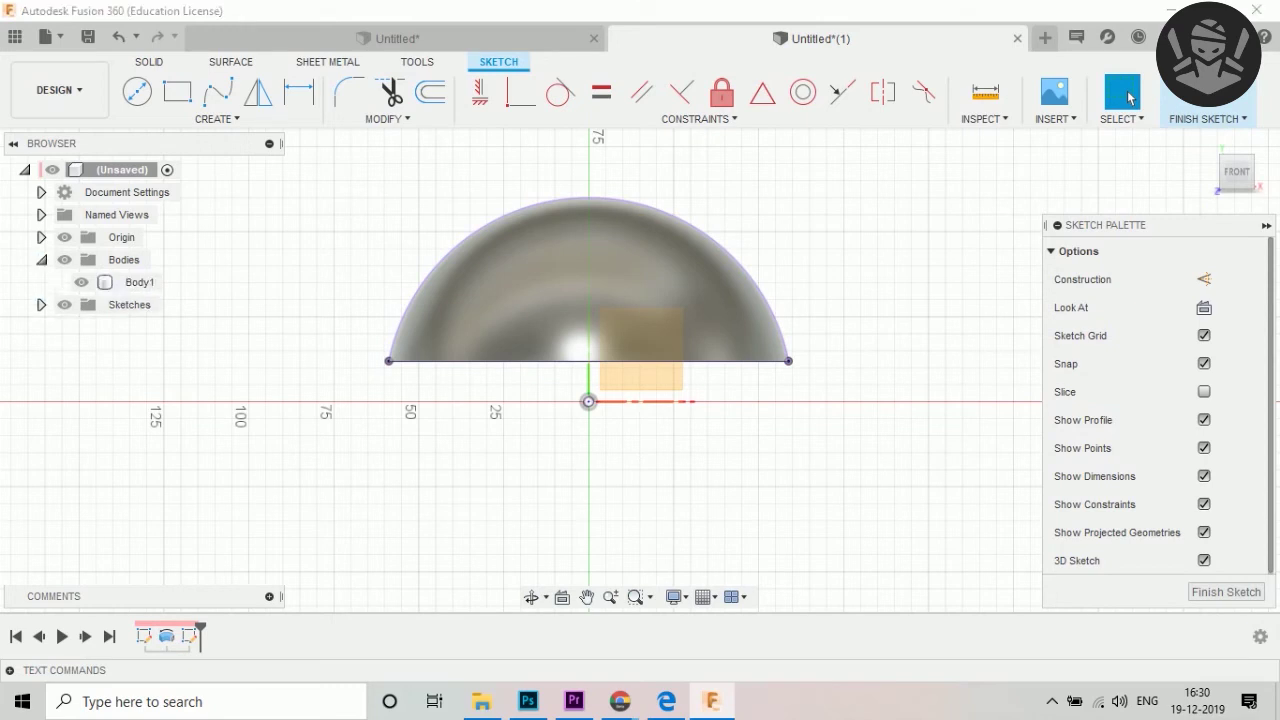
left_click(81, 282)
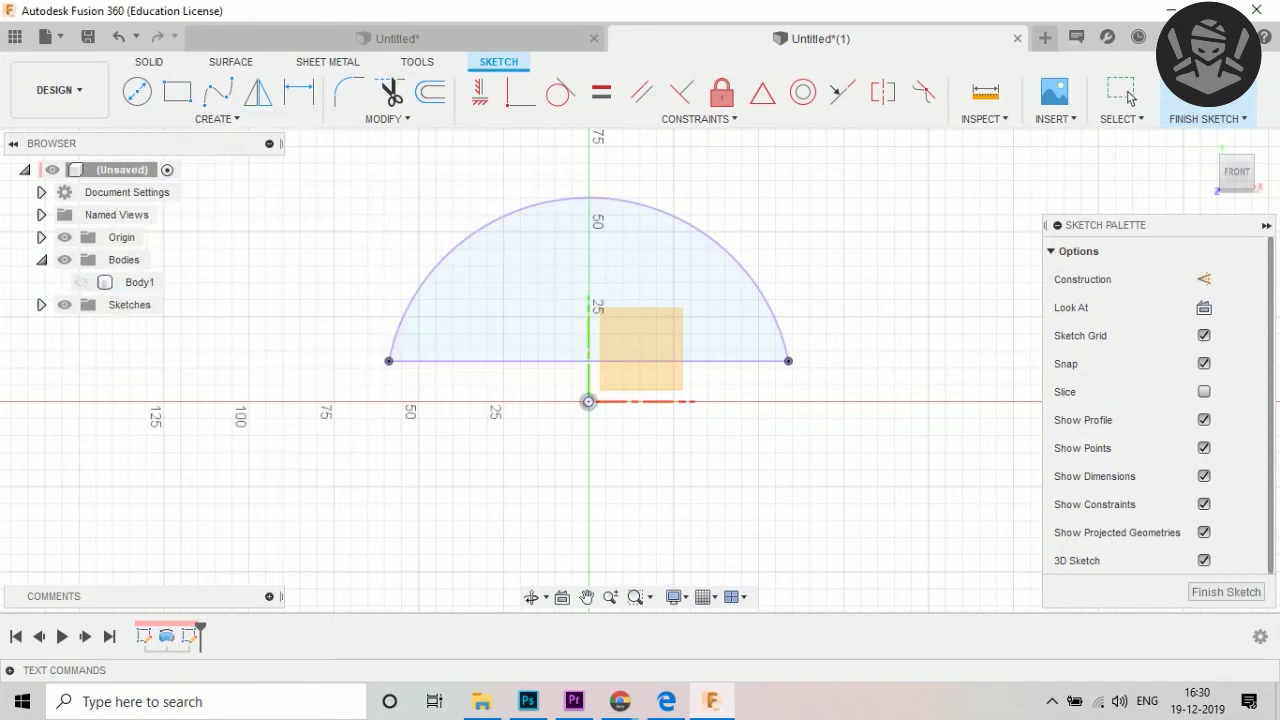
Draw a thin slanted strip rectangle from the base centre to the arc and finish the sketch.
left_click(588, 360)
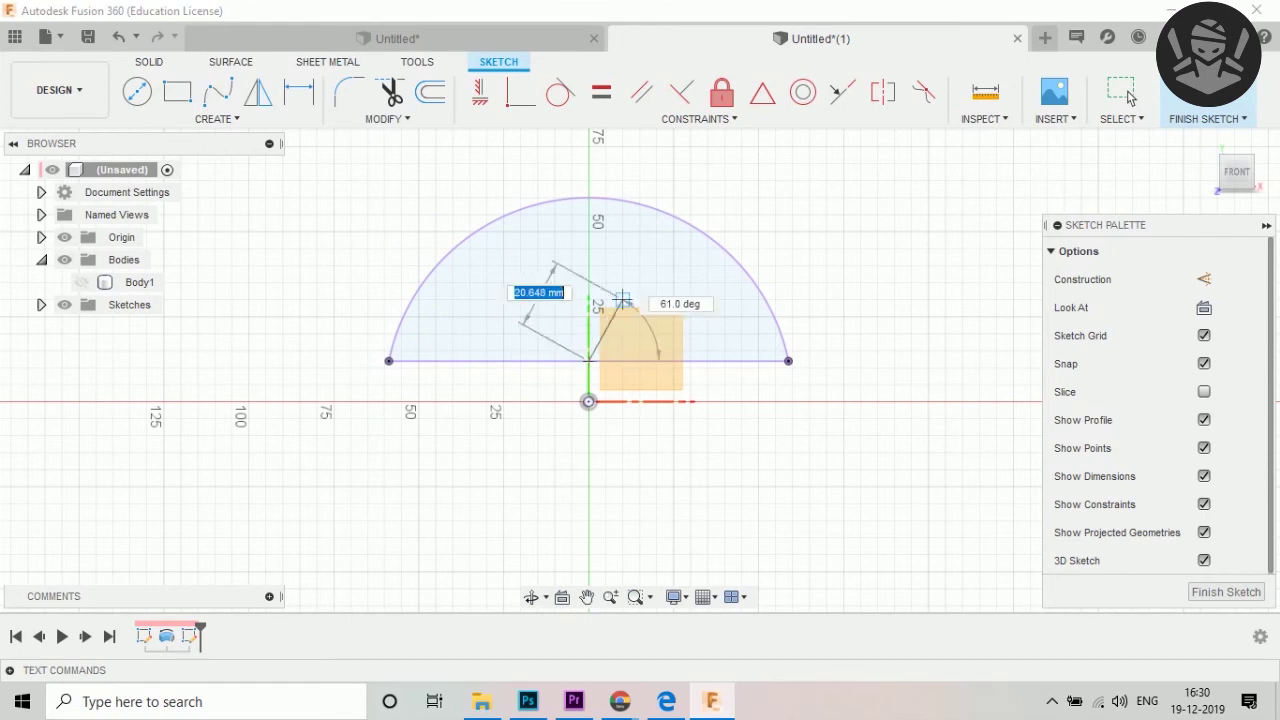
left_click(665, 213)
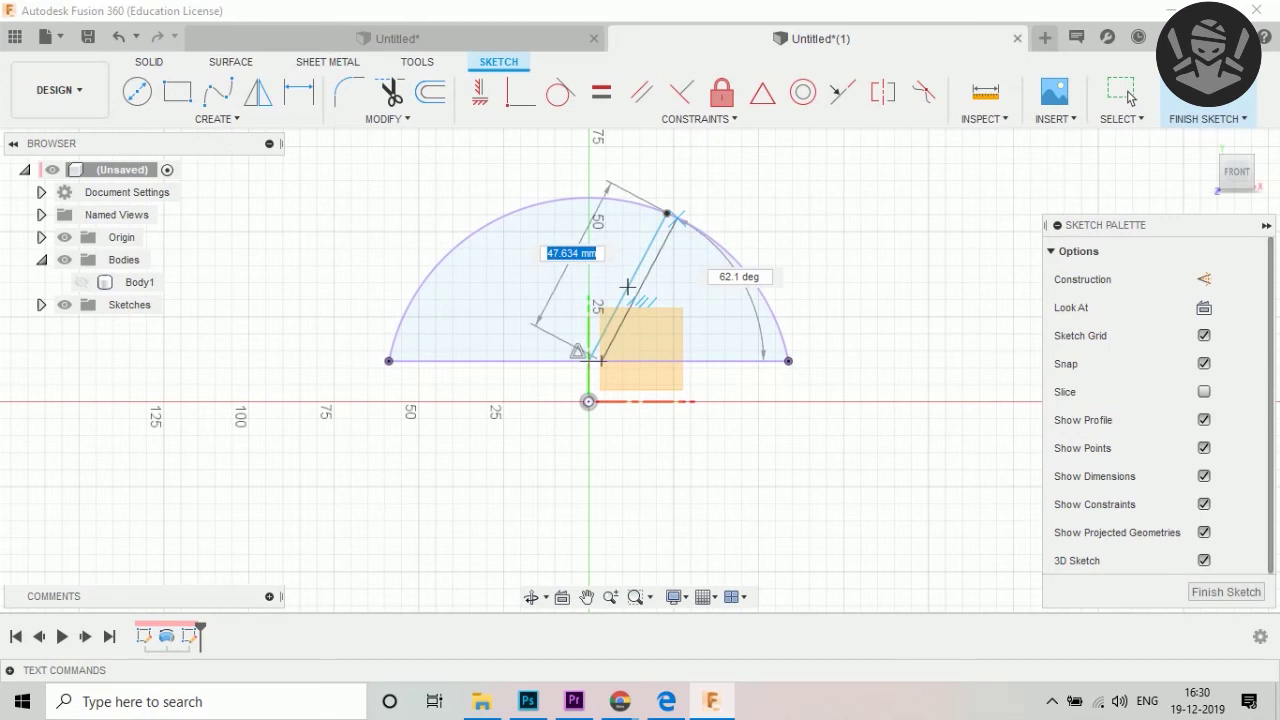
left_click(600, 360)
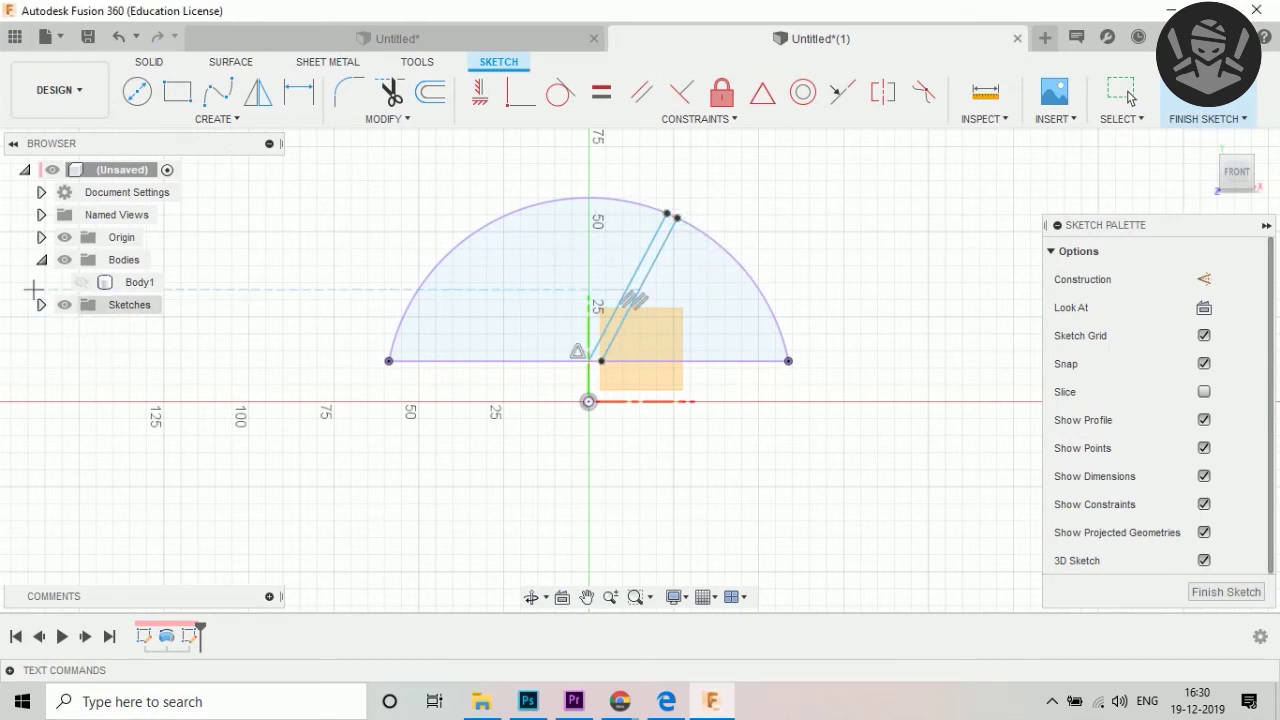
left_click(1218, 592)
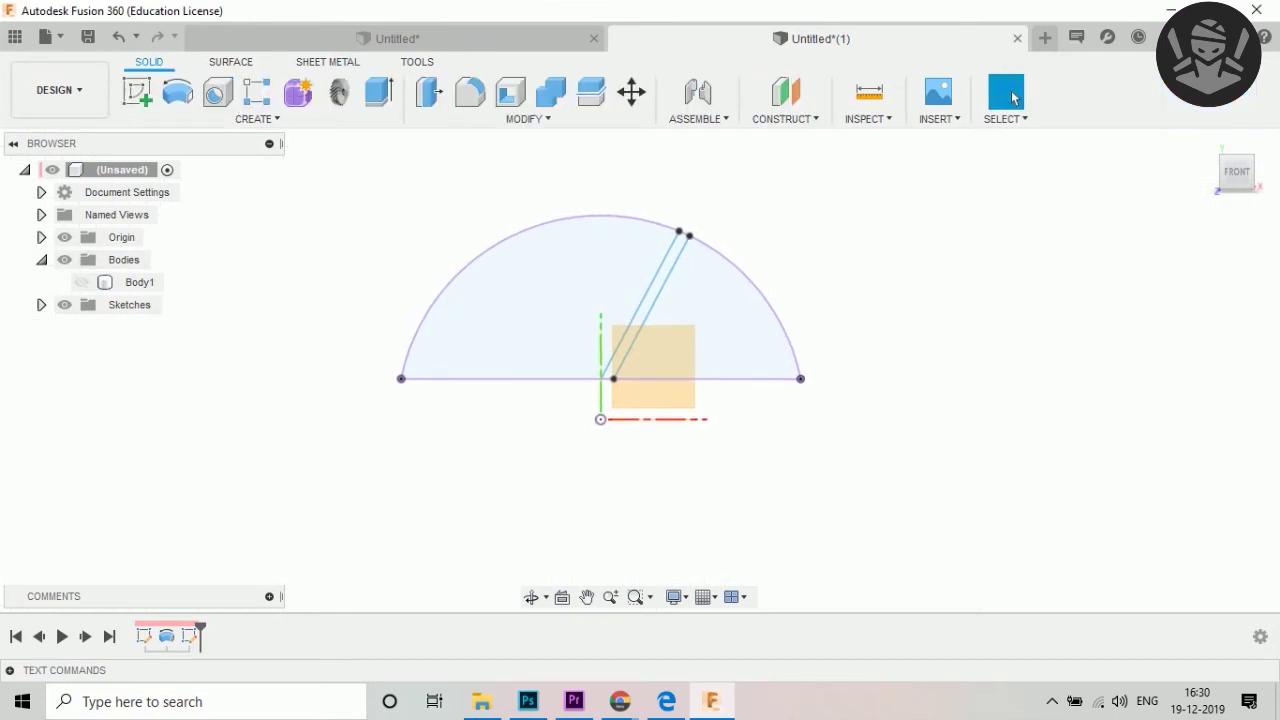
Show Body1 and extrude the strip symmetrically 110 mm as an Intersect with the hemisphere.
left_click(139, 282)
left_click(81, 282)
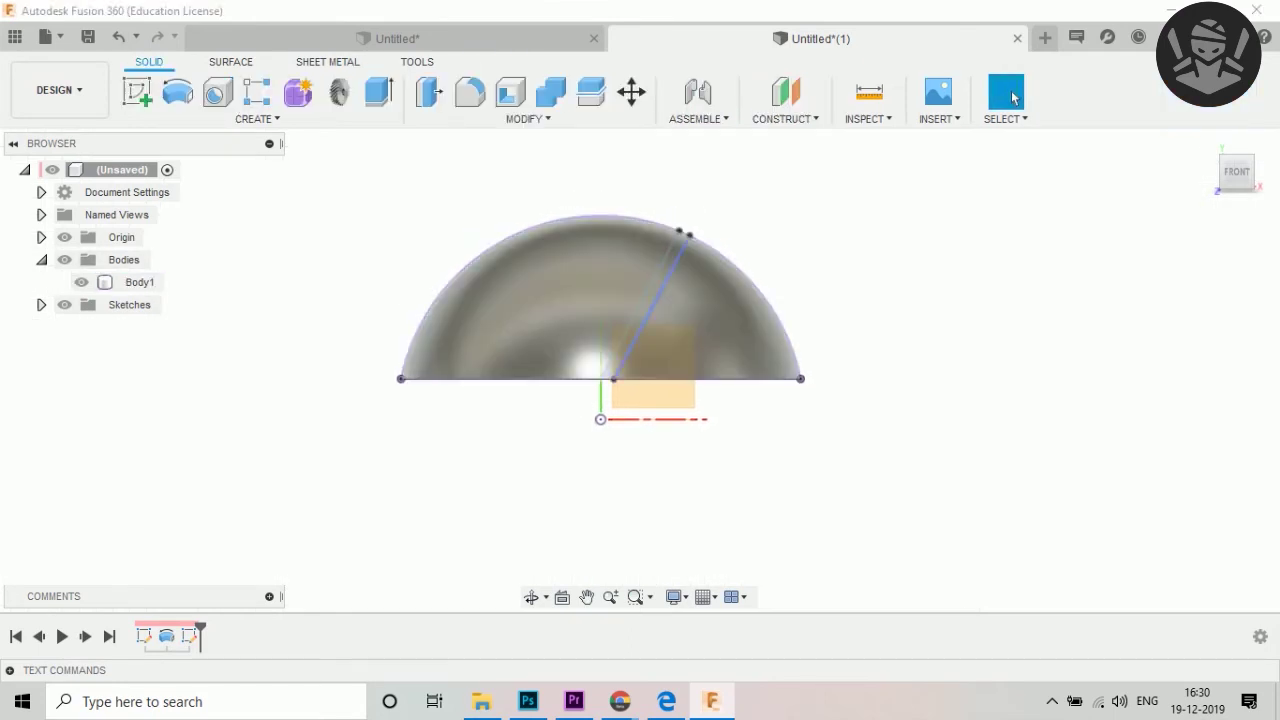
mouse_move(640, 370)
middle_mouse_down("shift")
mouse_move(602, 421)
mouse_move(602, 450)
middle_mouse_up("shift")
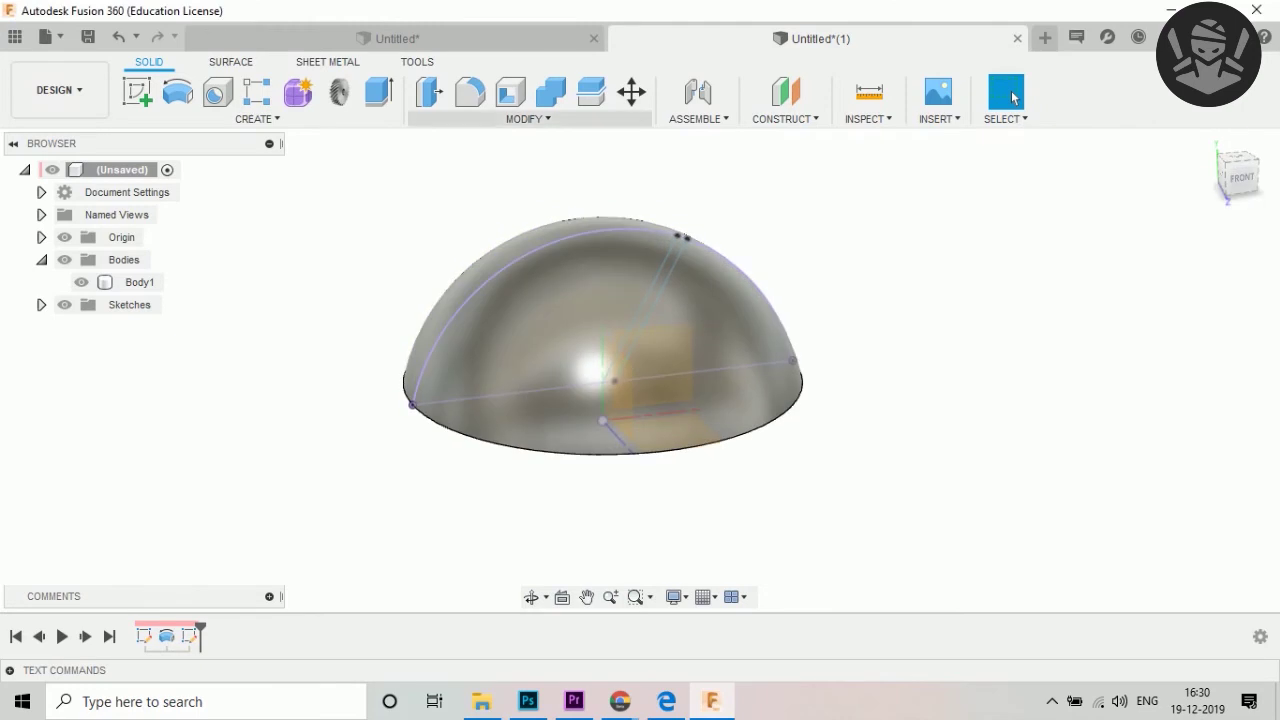
key("e")
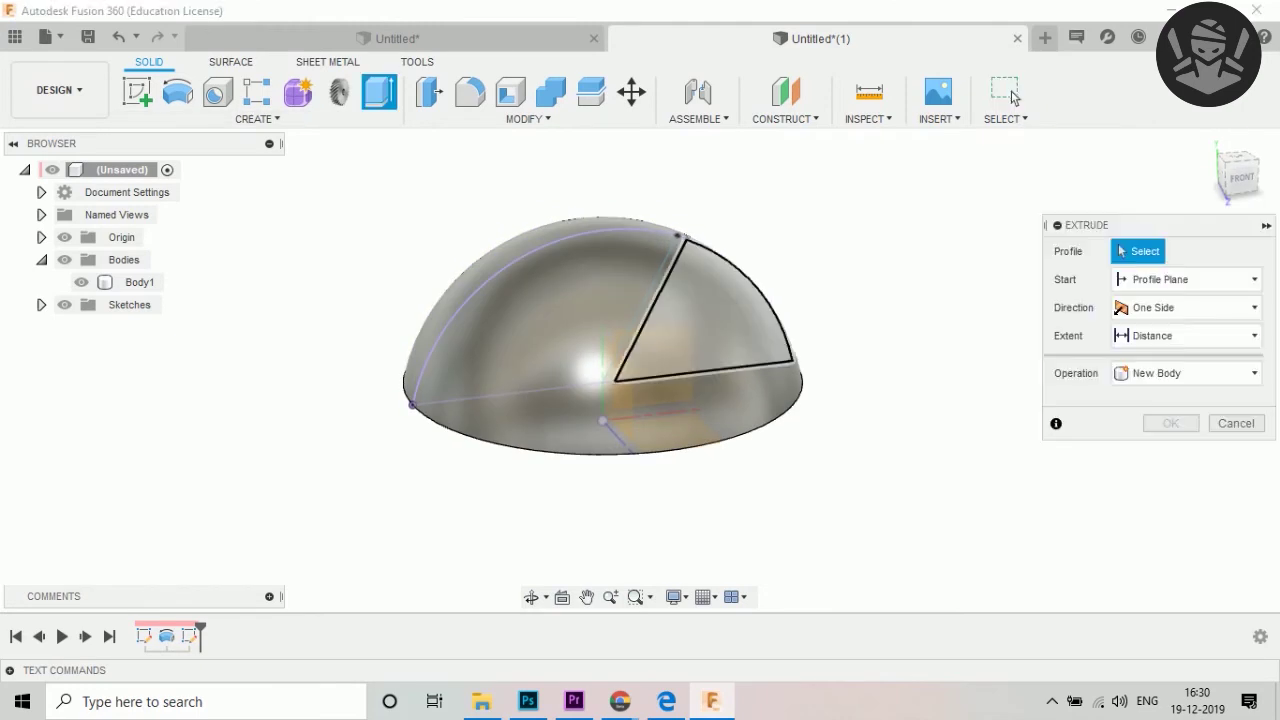
left_click(645, 310)
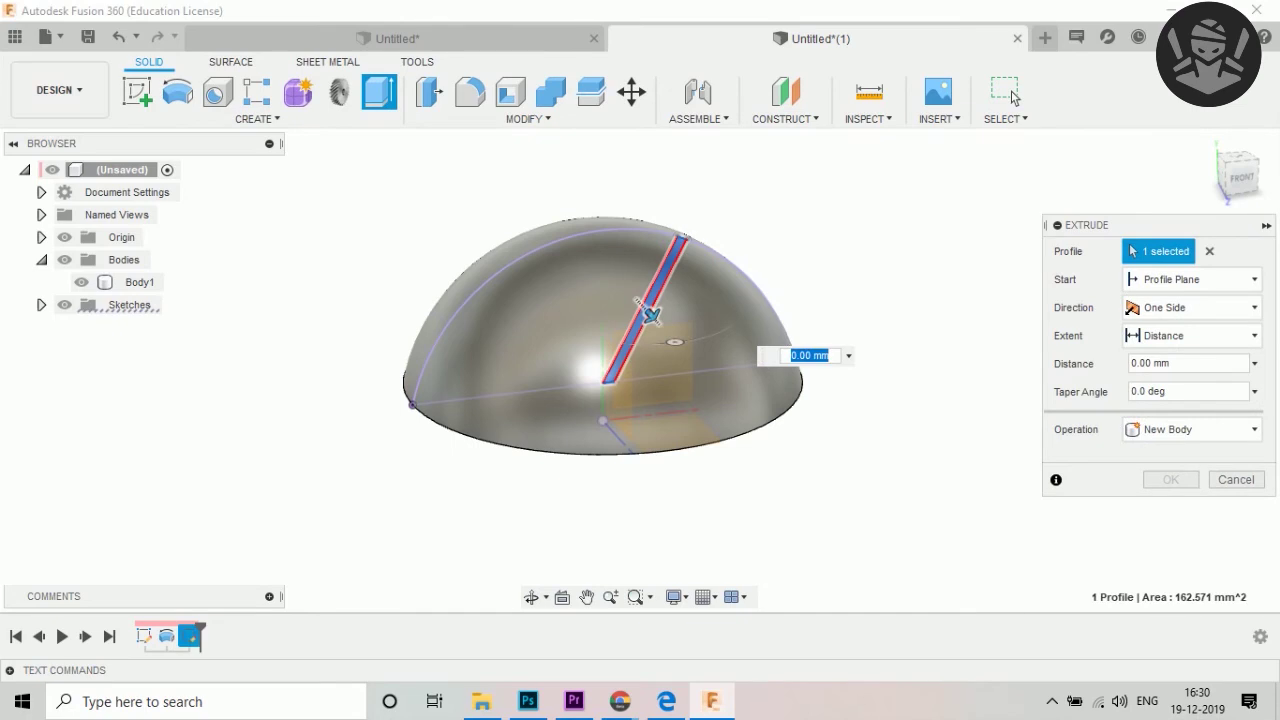
left_click_drag(651, 306, 767, 443)
left_click(1193, 307)
left_click(1193, 307)
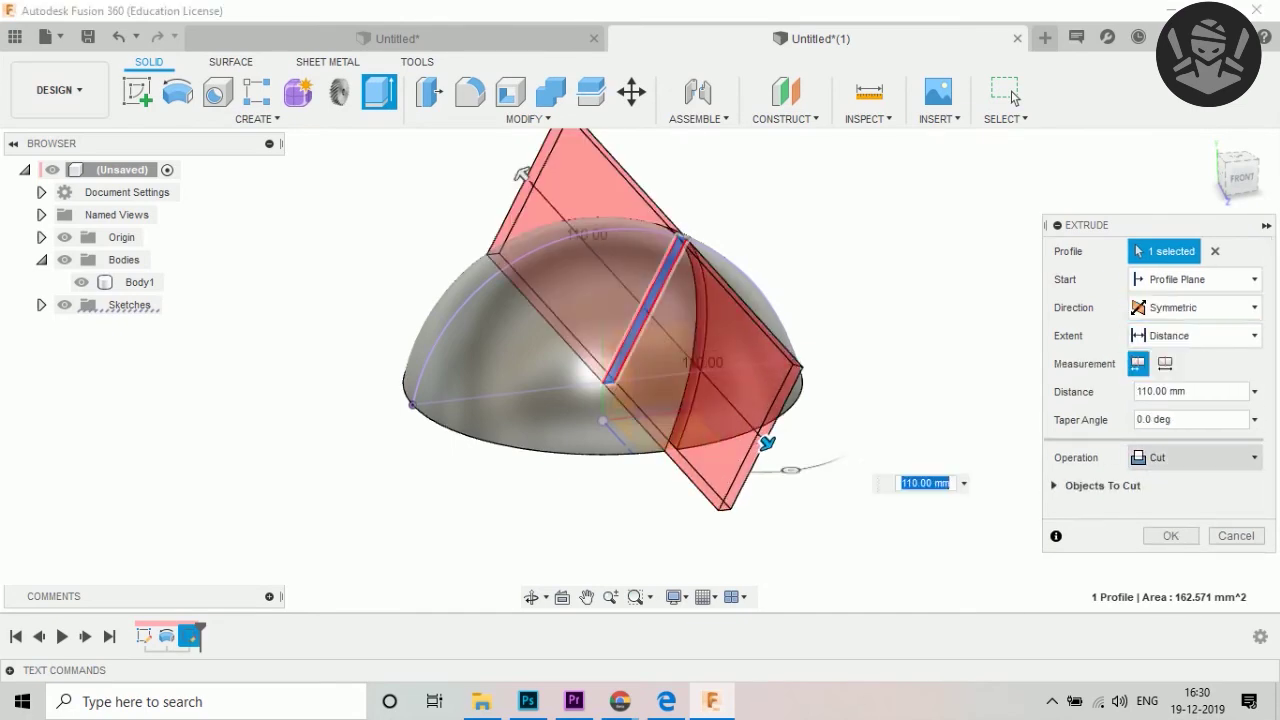
key("alt+Down")
key("Down")
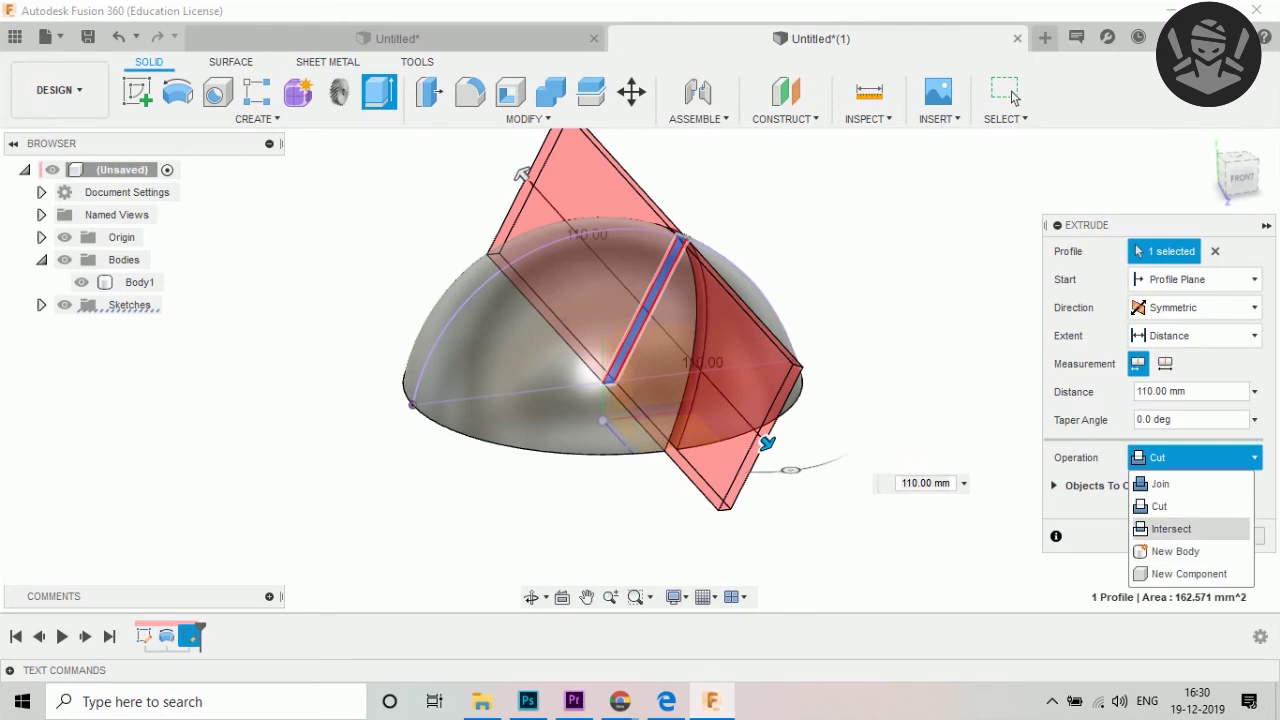
key("Return")
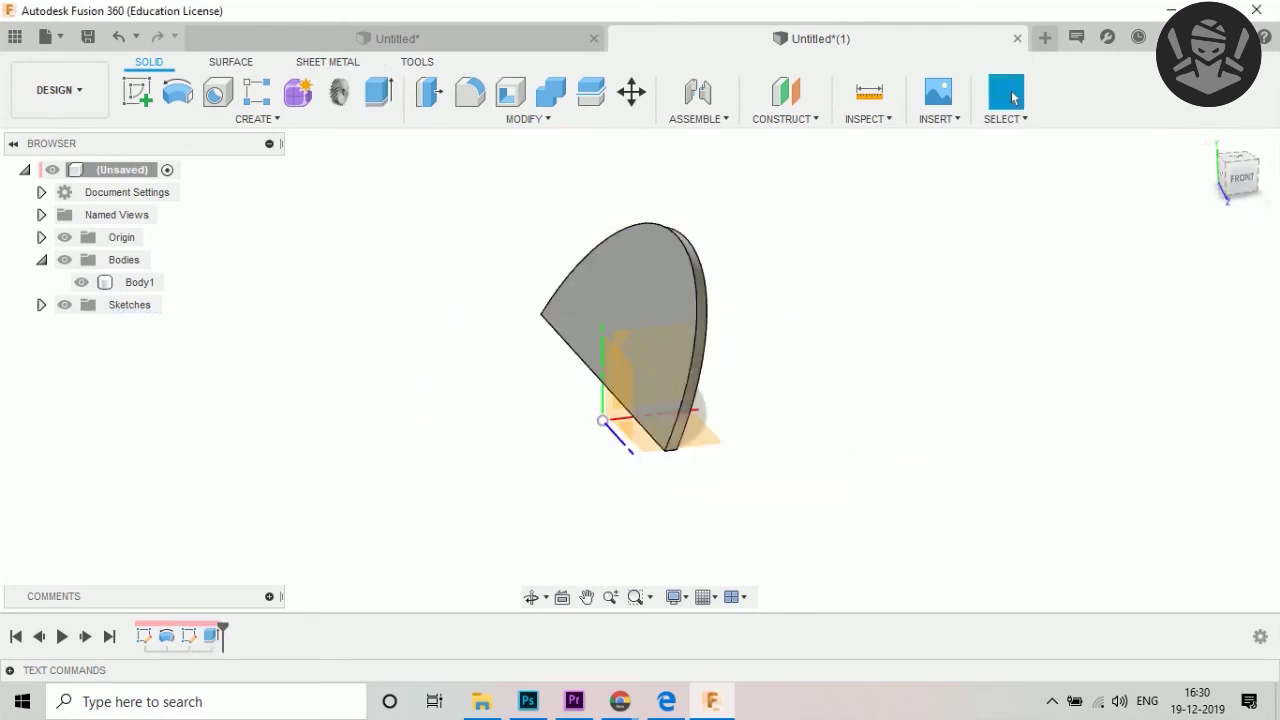
On the slice face, sketch a 117 mm diameter circle at the origin and finish the sketch.
left_click(640, 300)
left_click(138, 92)
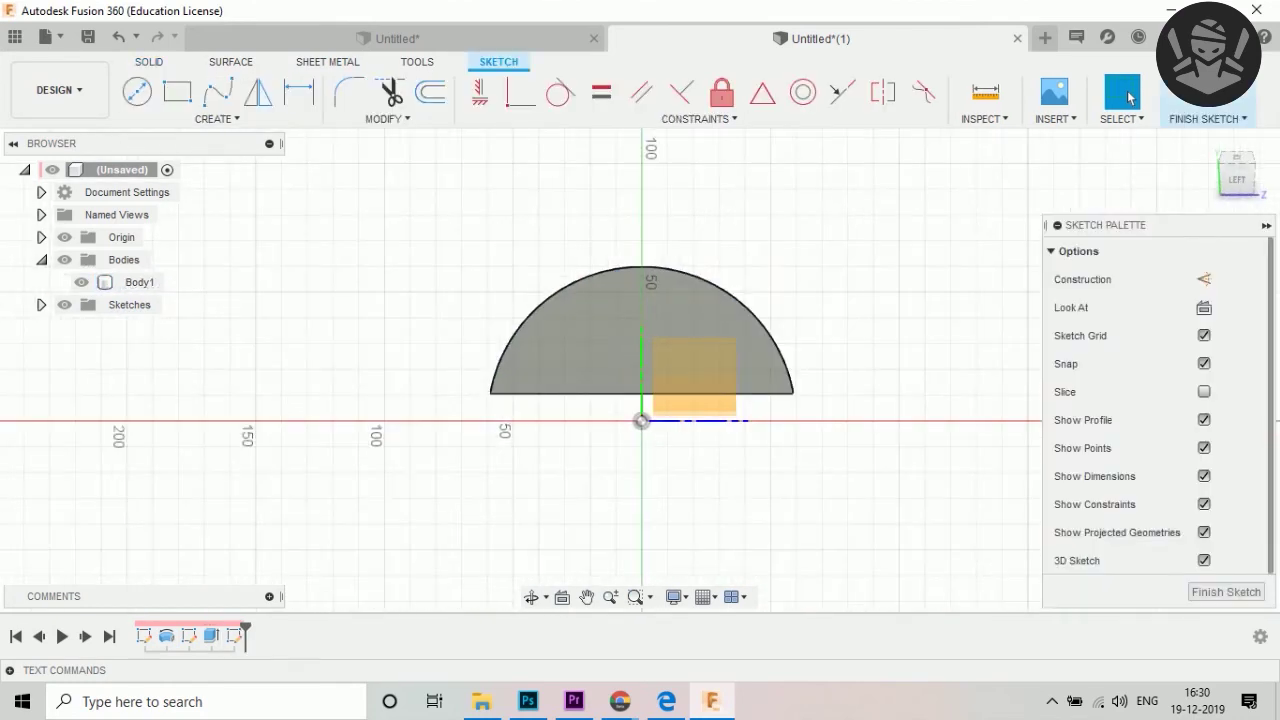
left_click(138, 92)
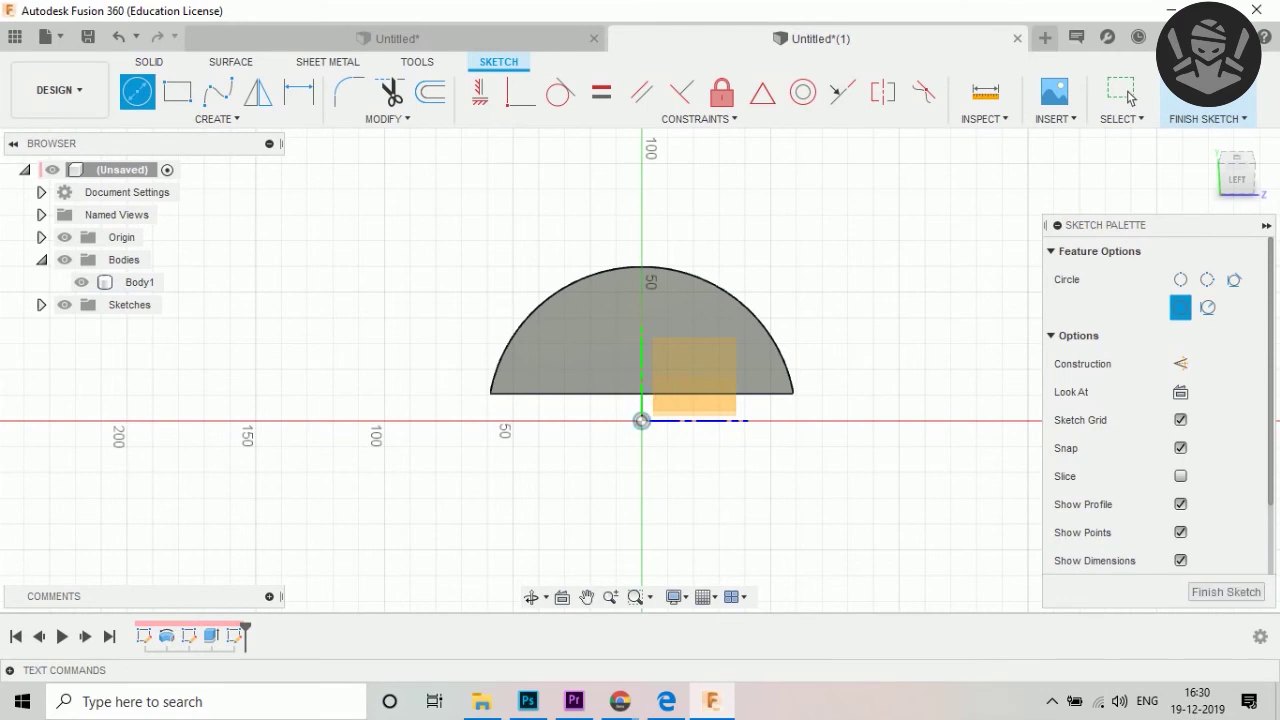
left_click(641, 420)
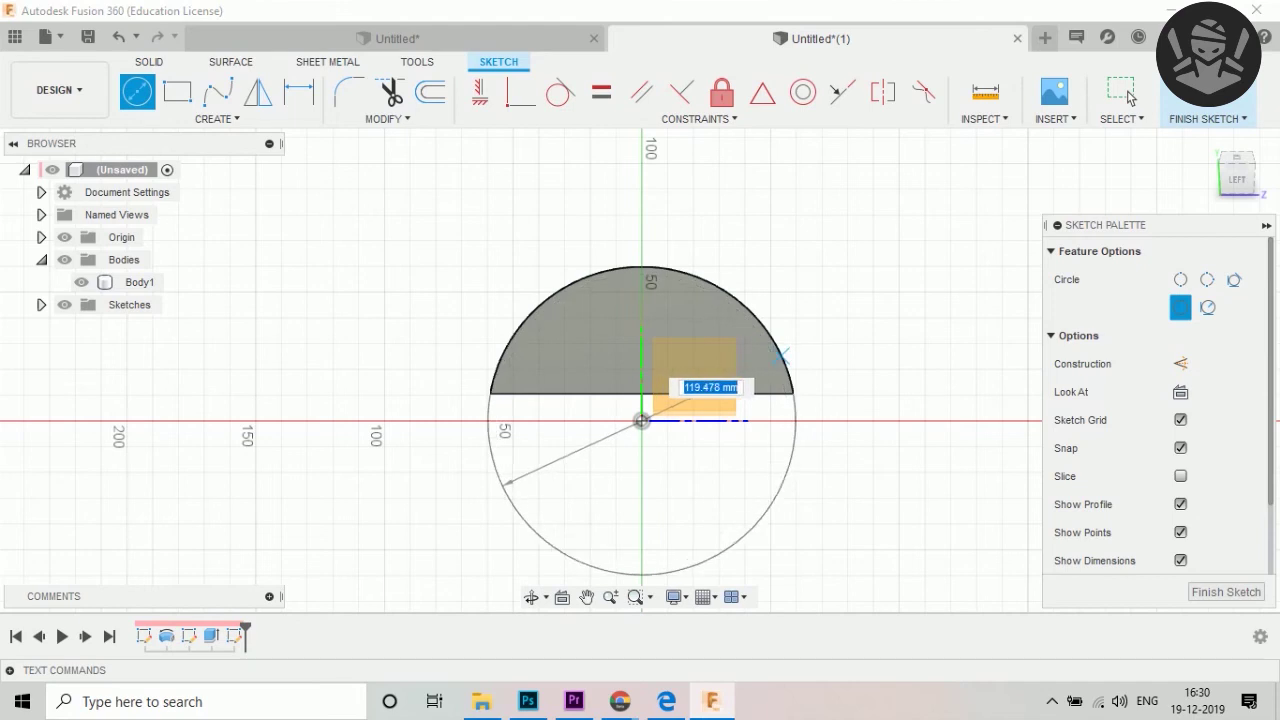
scroll(773, 358, "up", 2)
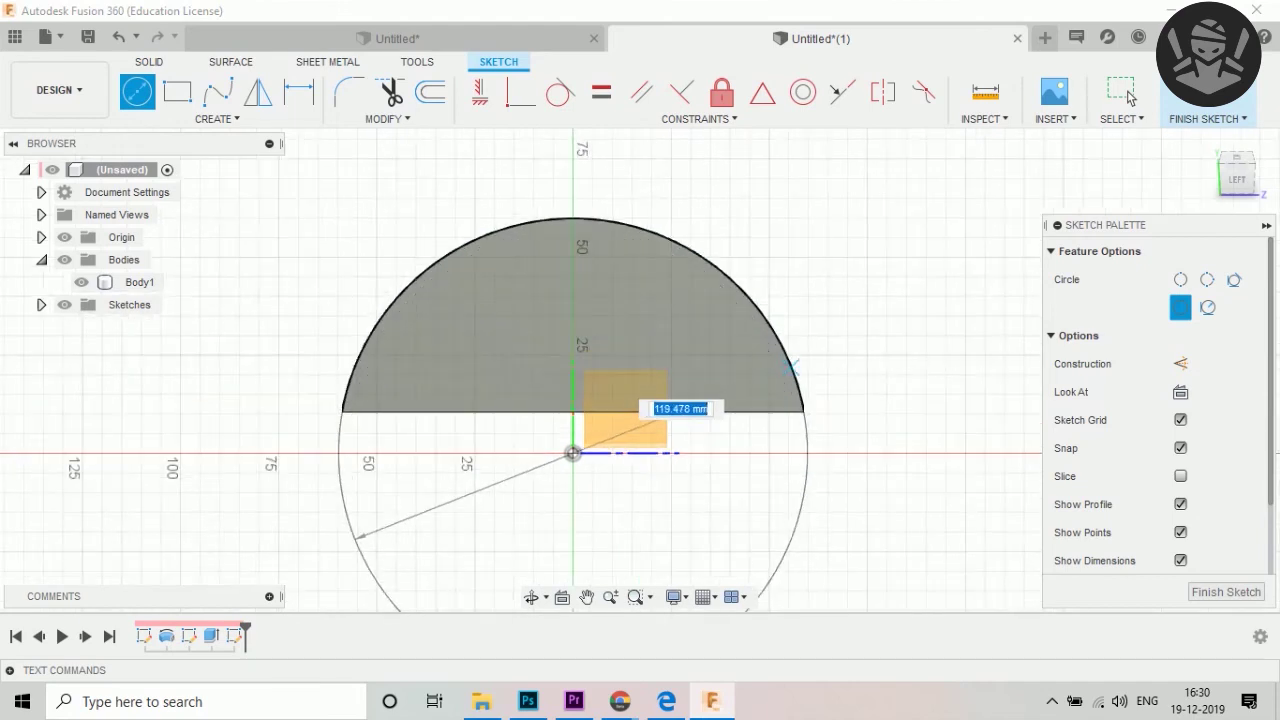
scroll(790, 367, "up", 2)
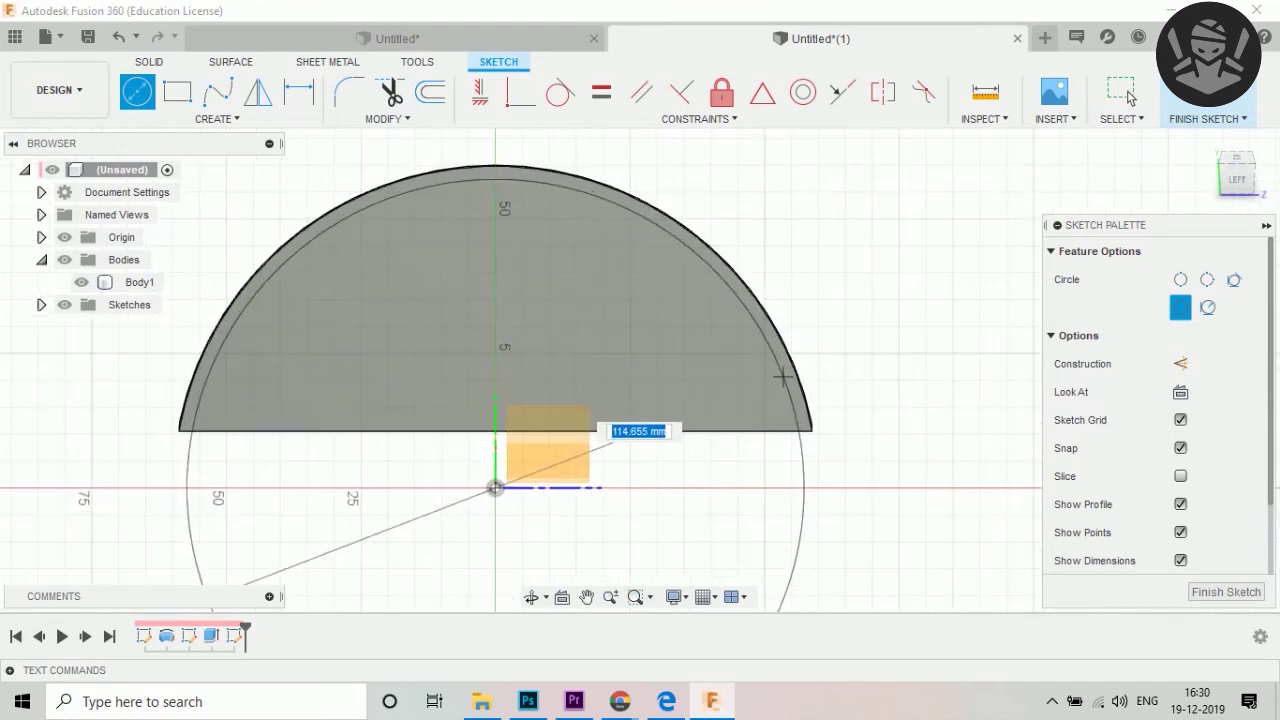
type("119")
key("Tab")
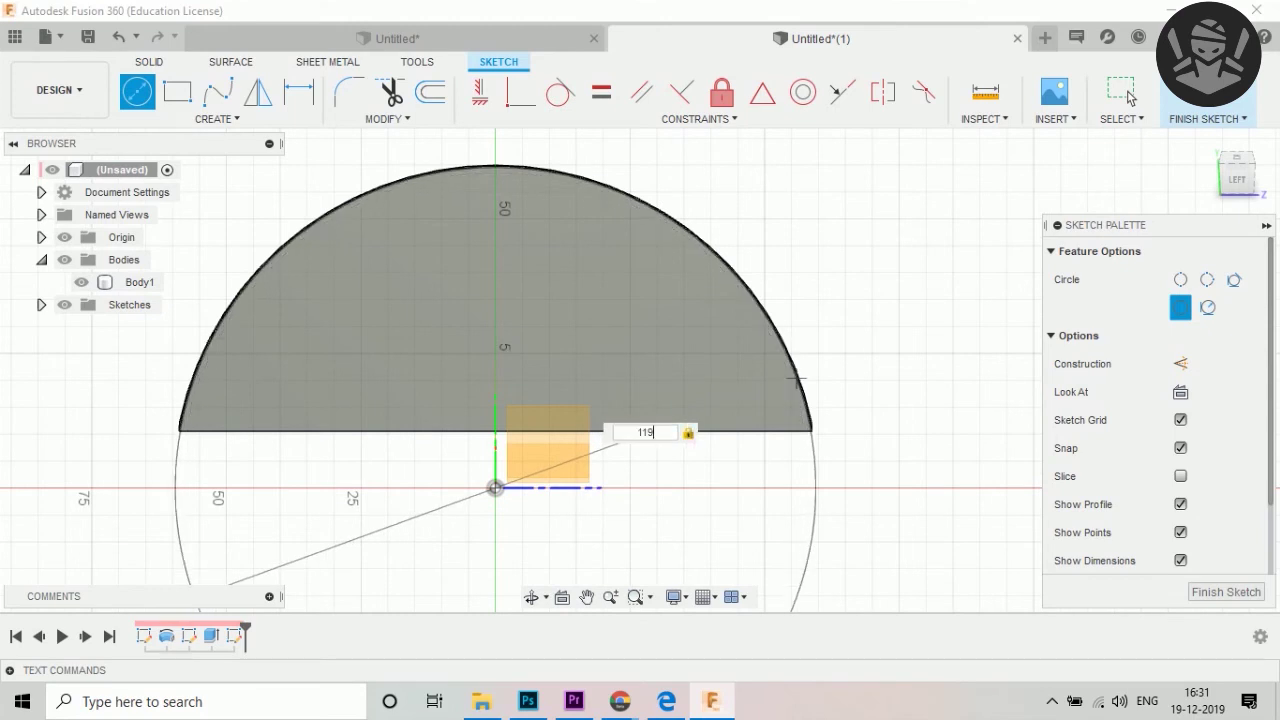
type("118")
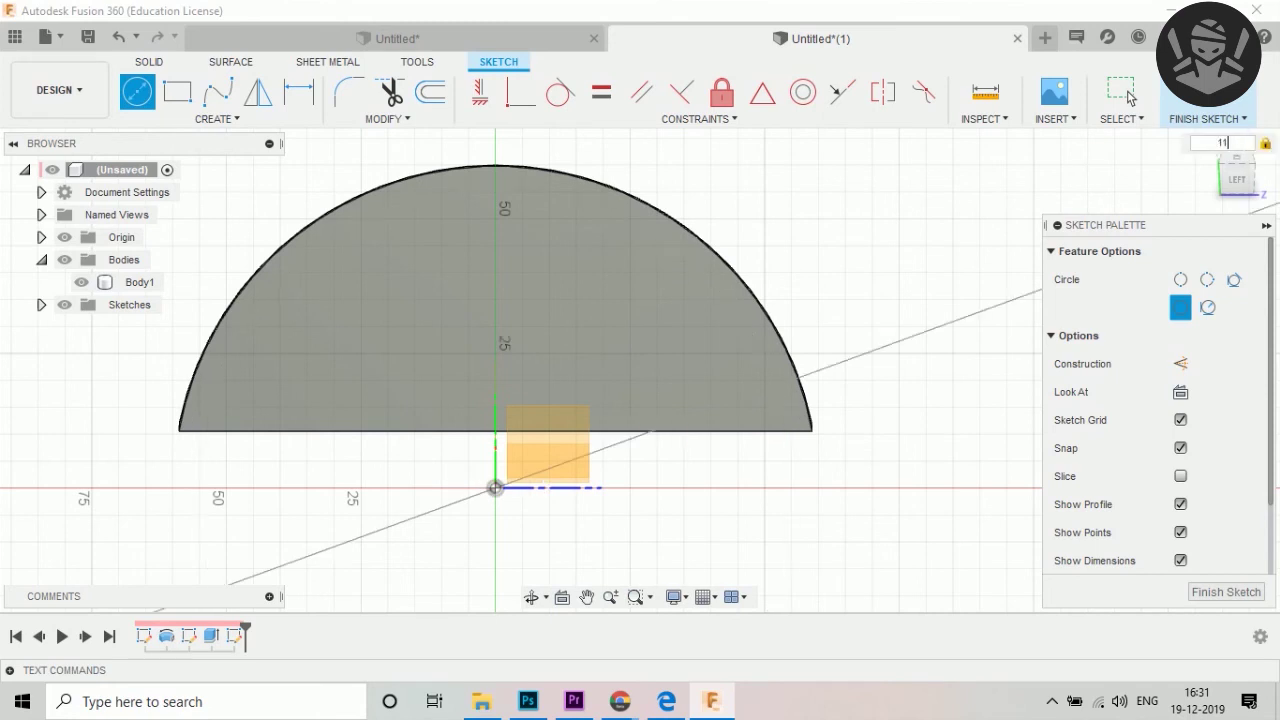
key("Tab")
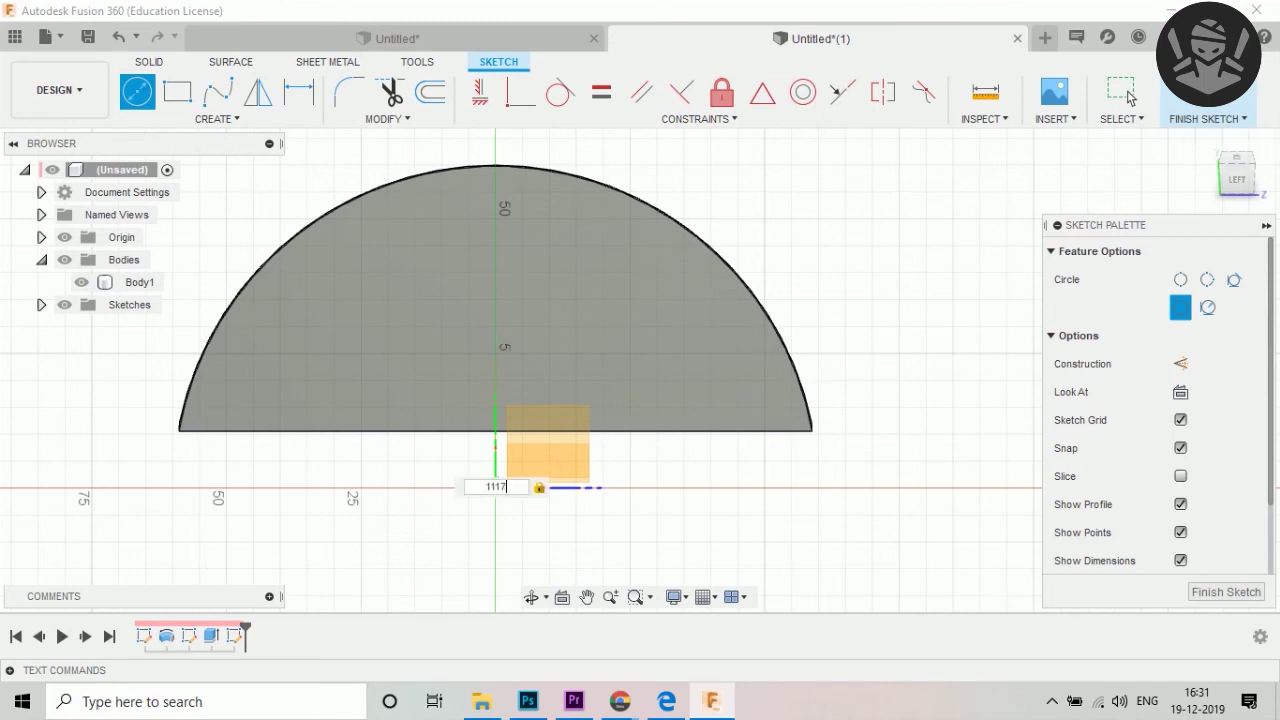
key("Tab")
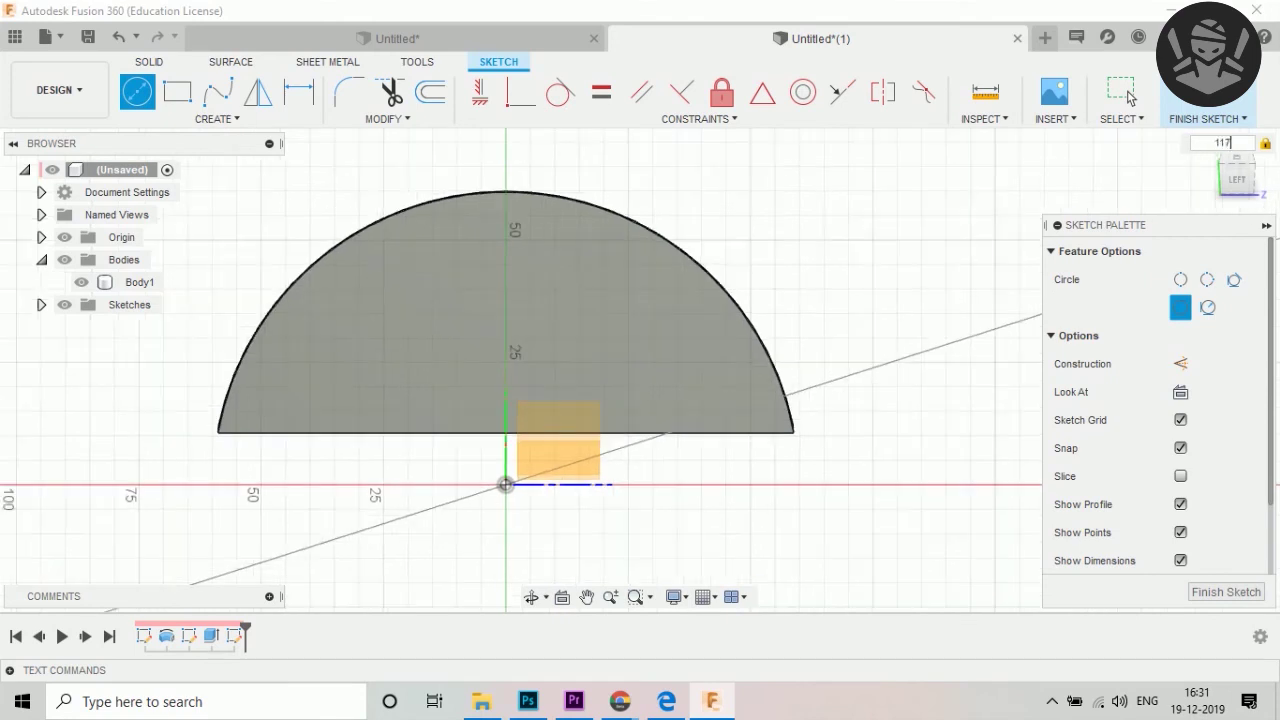
key("Return")
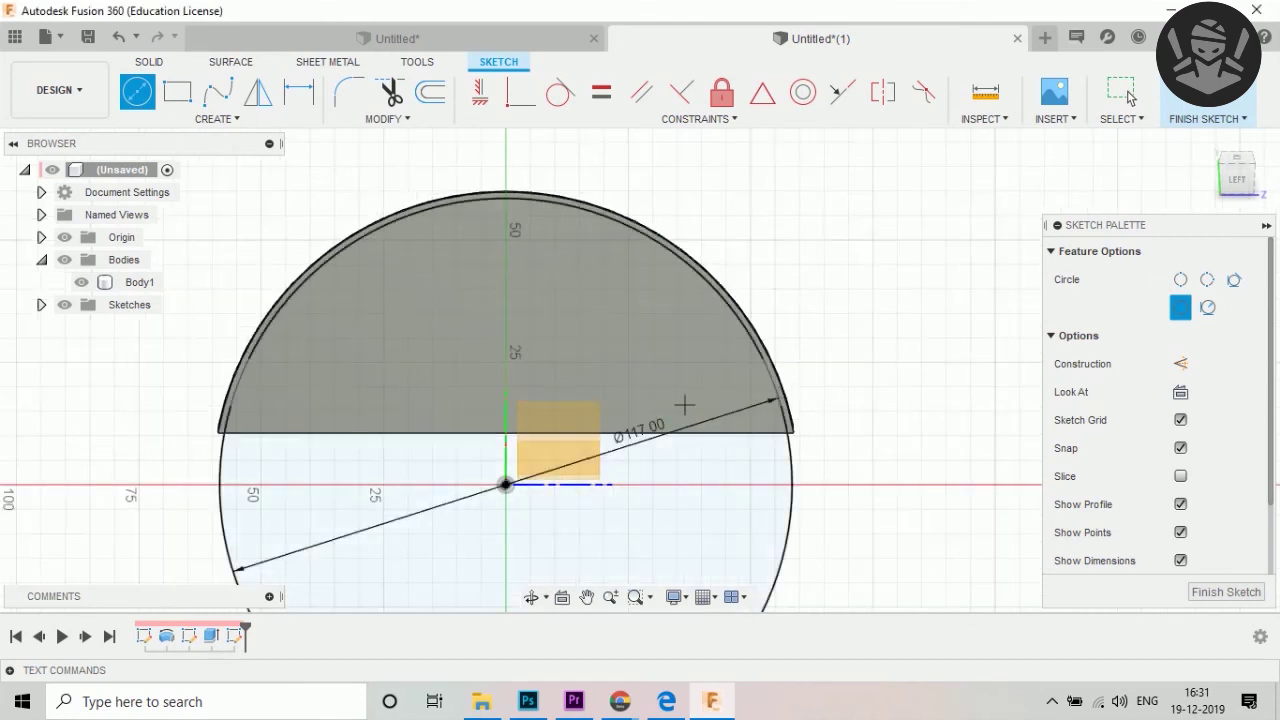
left_click(1195, 92)
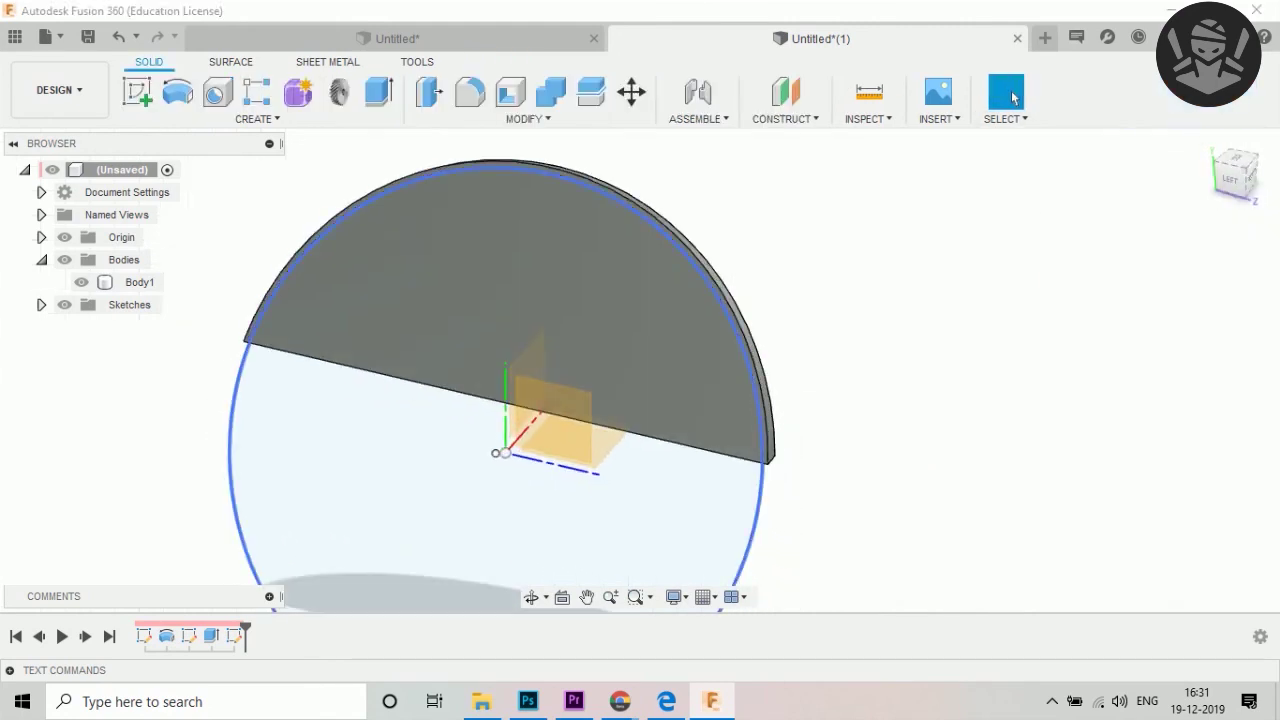
Extrude-cut the inner half-disc region through the slice, leaving a thin arched rim.
key("e")
left_click(520, 288)
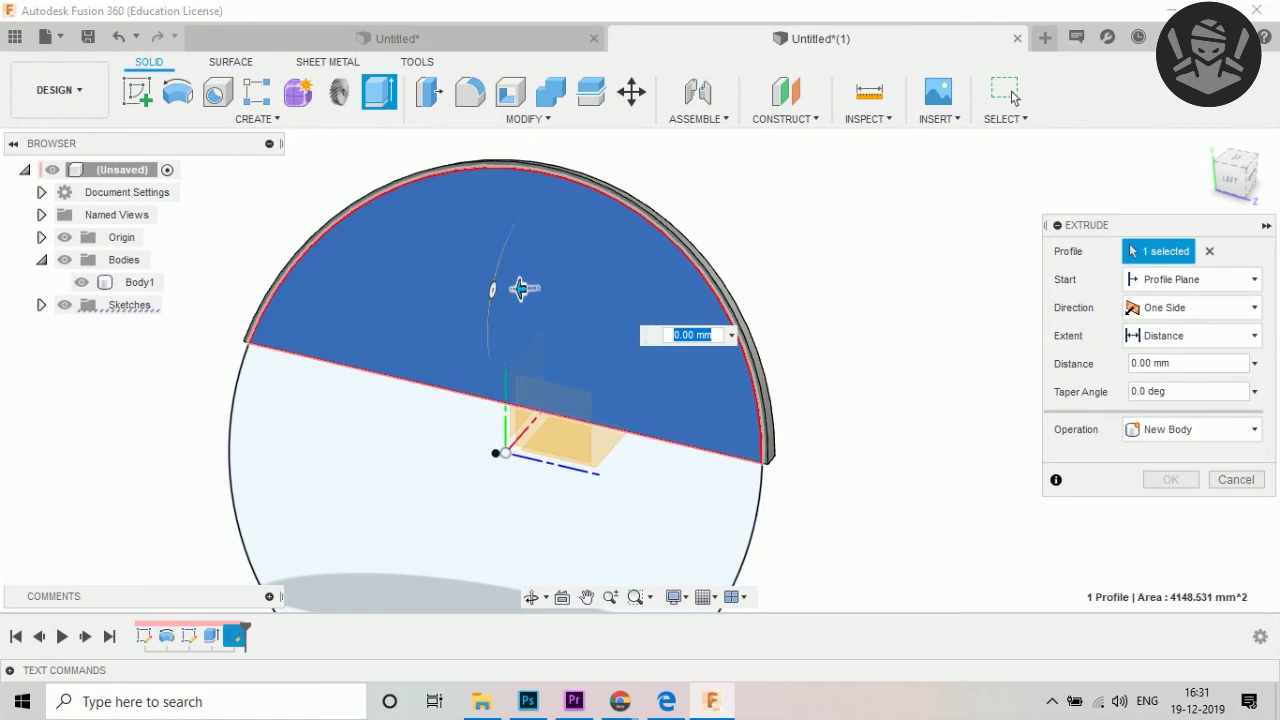
left_click_drag(522, 288, 855, 272)
key("Return")
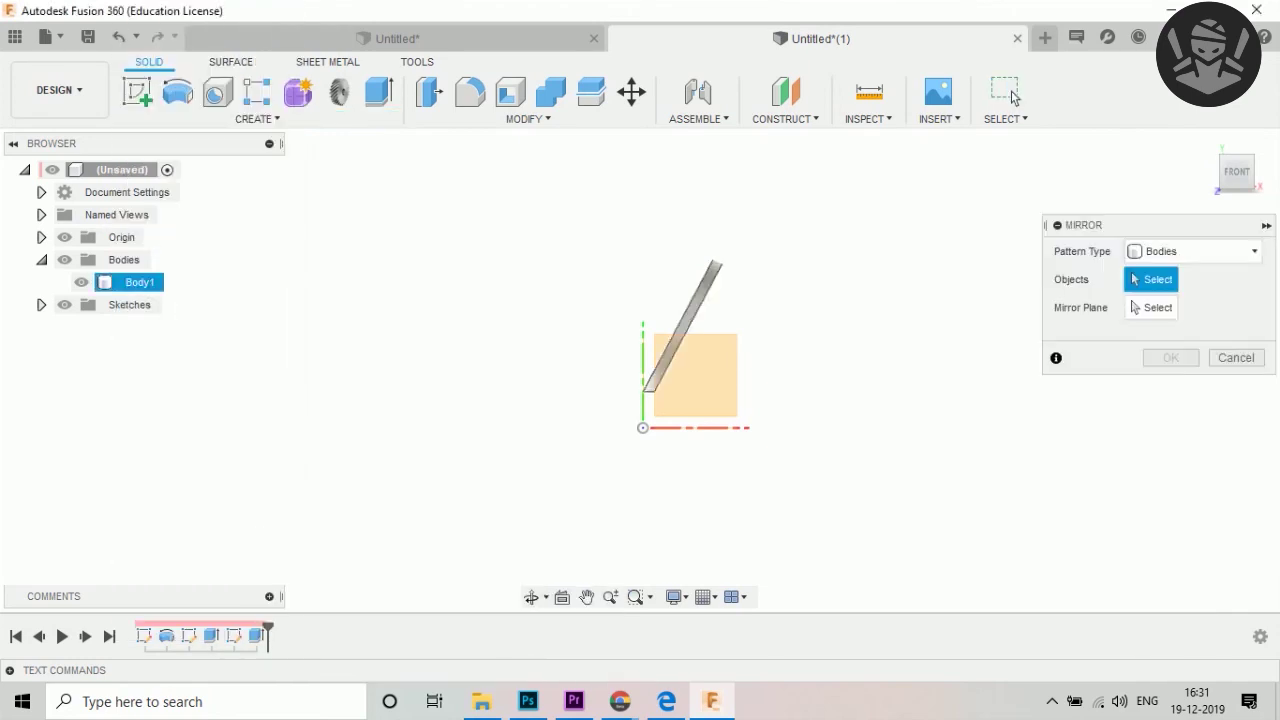
Mirror Body1 across the origin plane to create the crossing strip Body2.
left_click(140, 282)
middle_click_drag(640, 370, 680, 360, "shift")
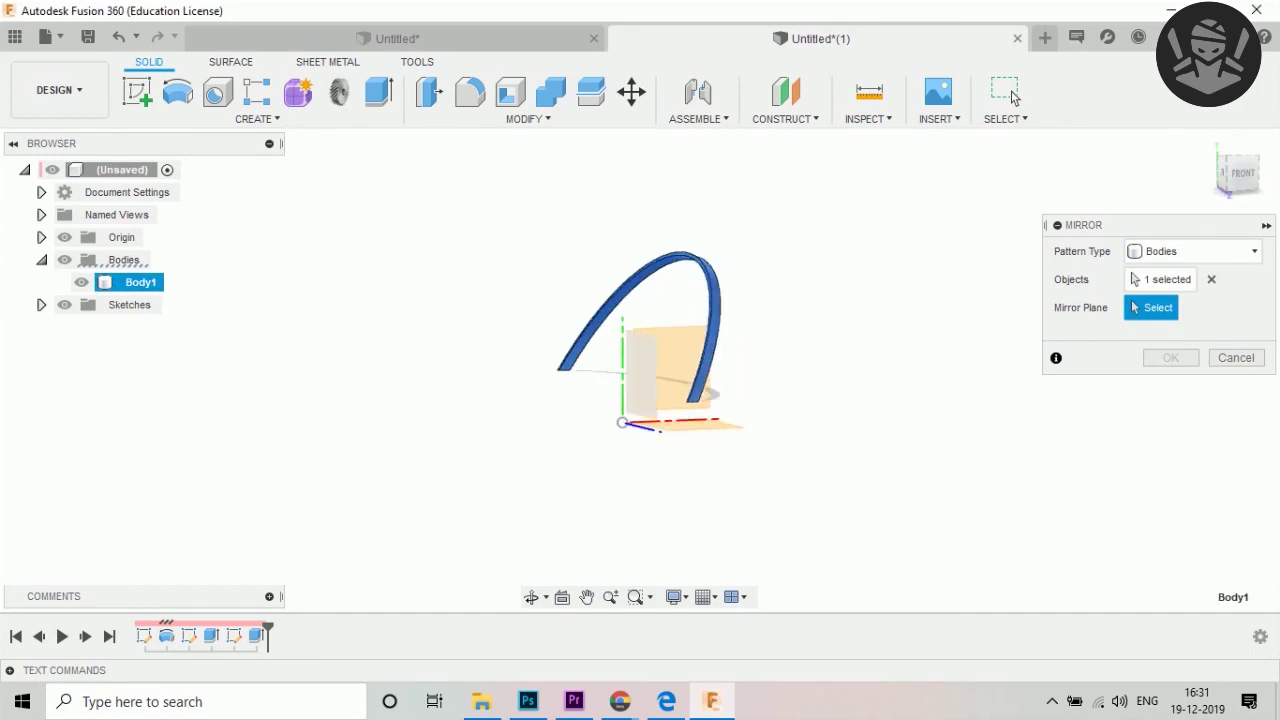
left_click(641, 372)
key("Return")
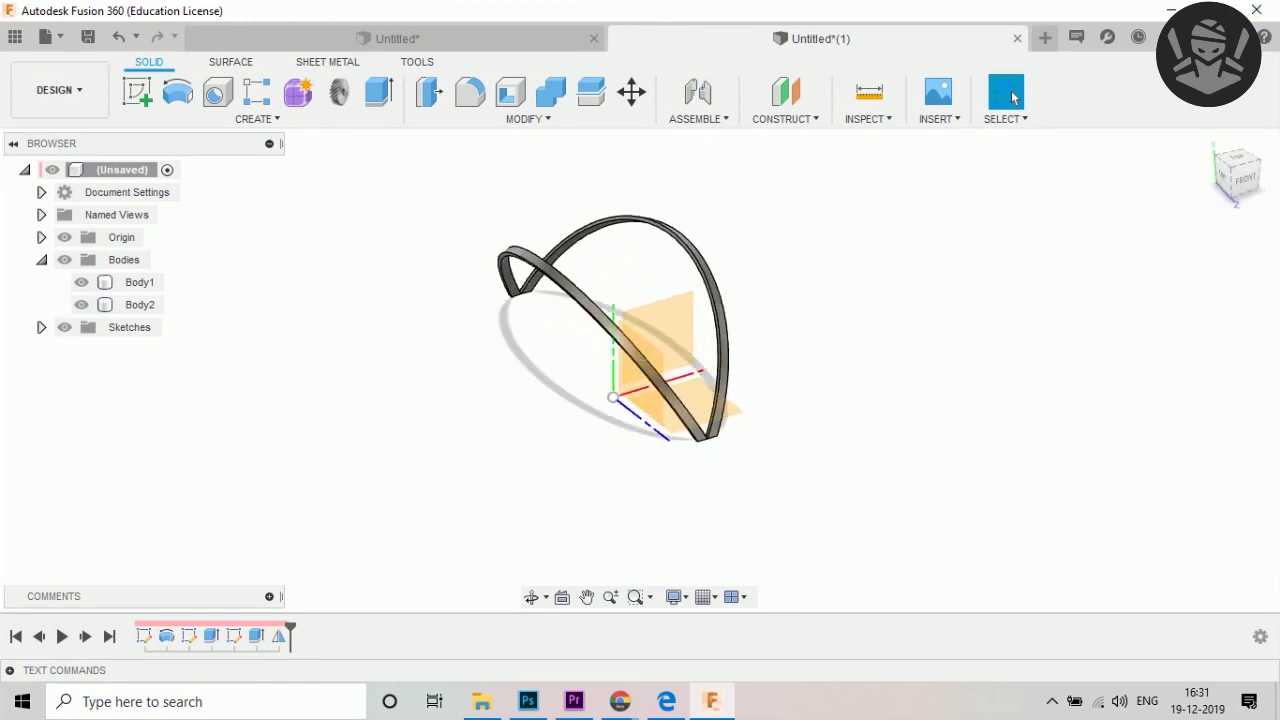
left_click(257, 118)
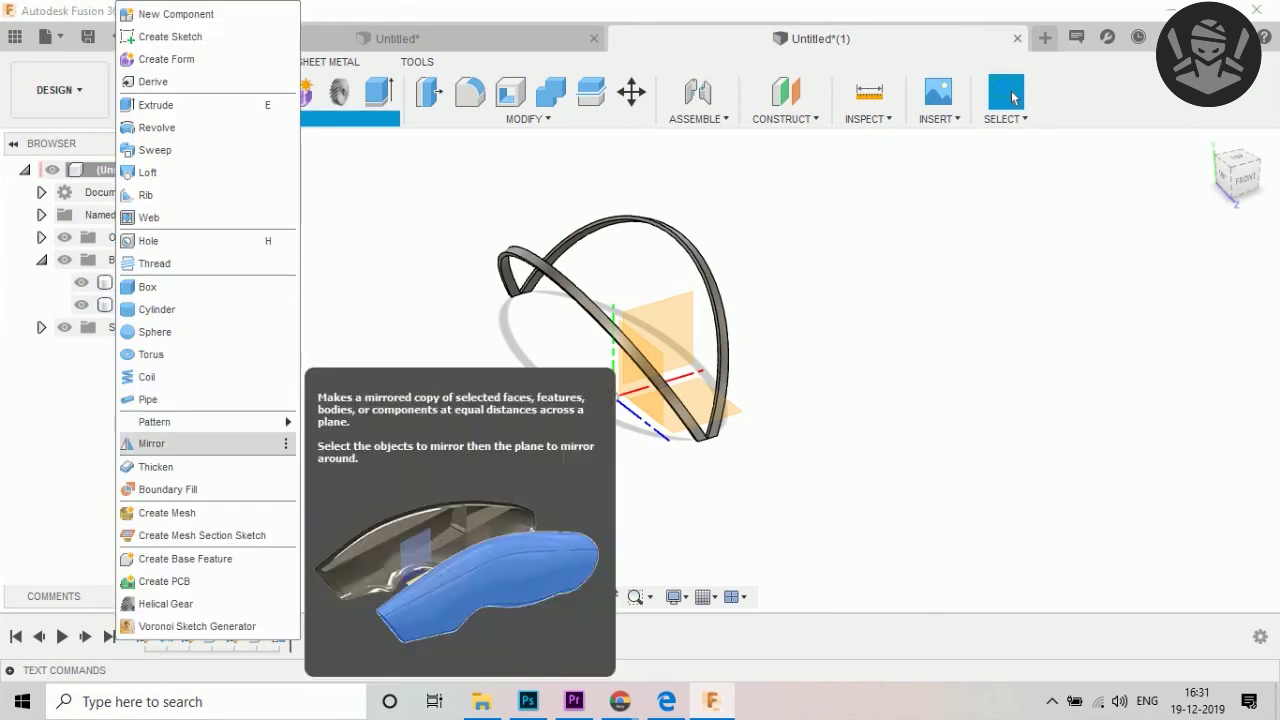
mouse_move(154, 421)
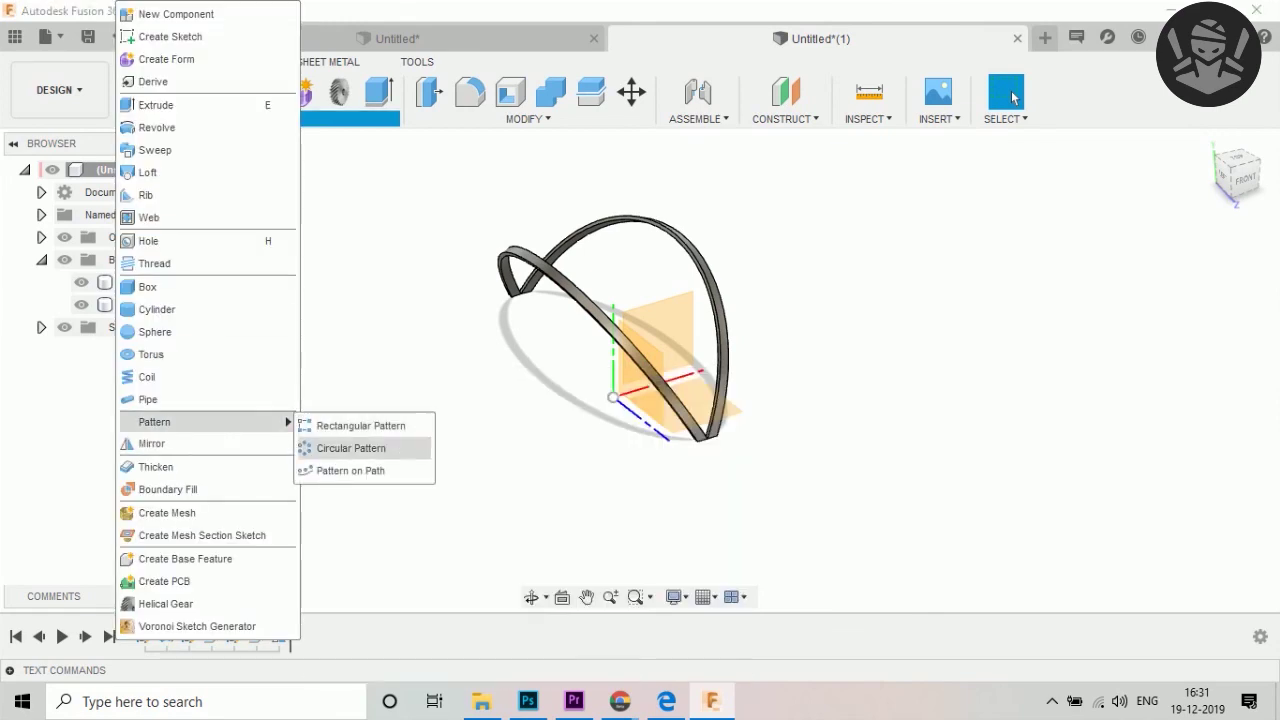
Set up a circular pattern of Body1 and Body2 around the vertical axis.
left_click(350, 448)
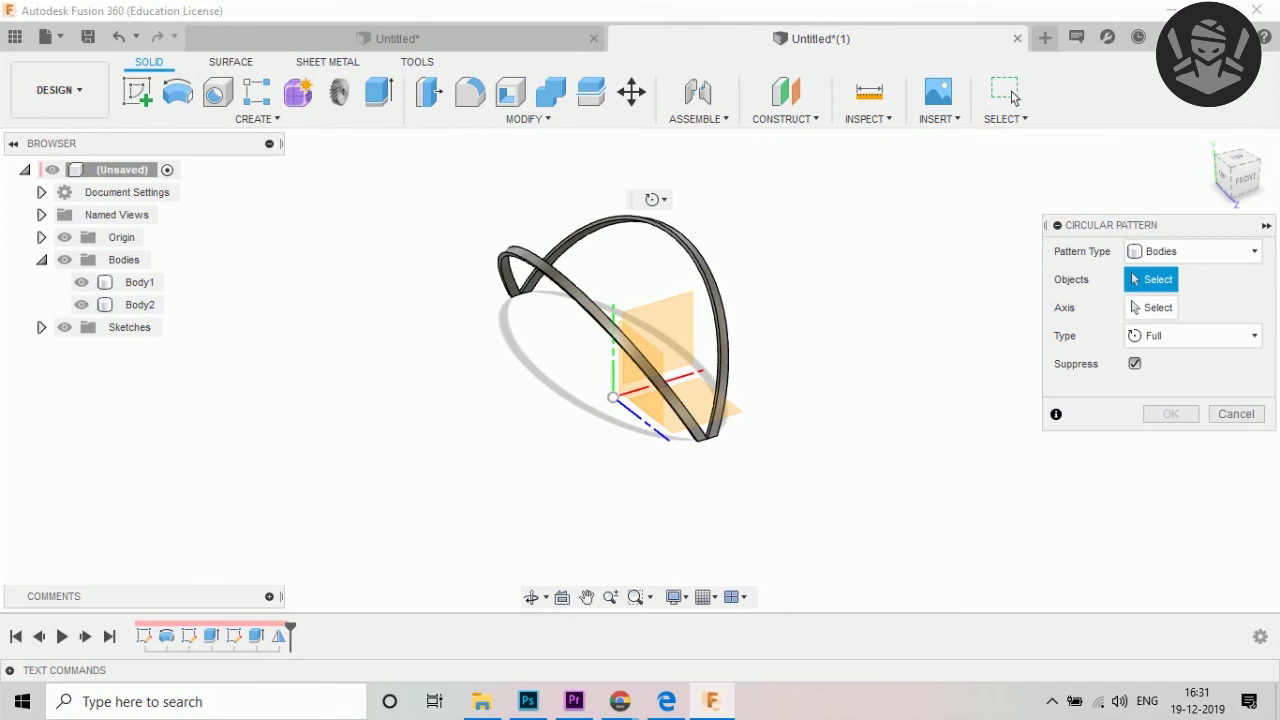
left_click(722, 318)
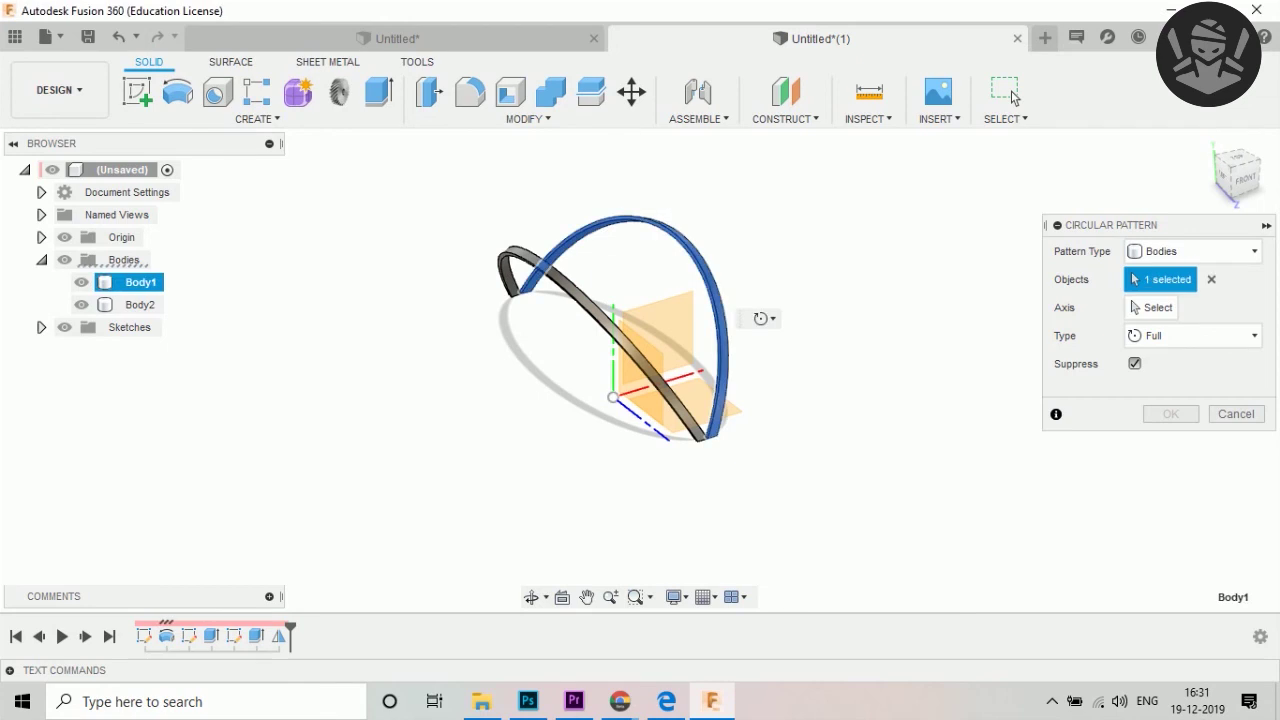
left_click(672, 378)
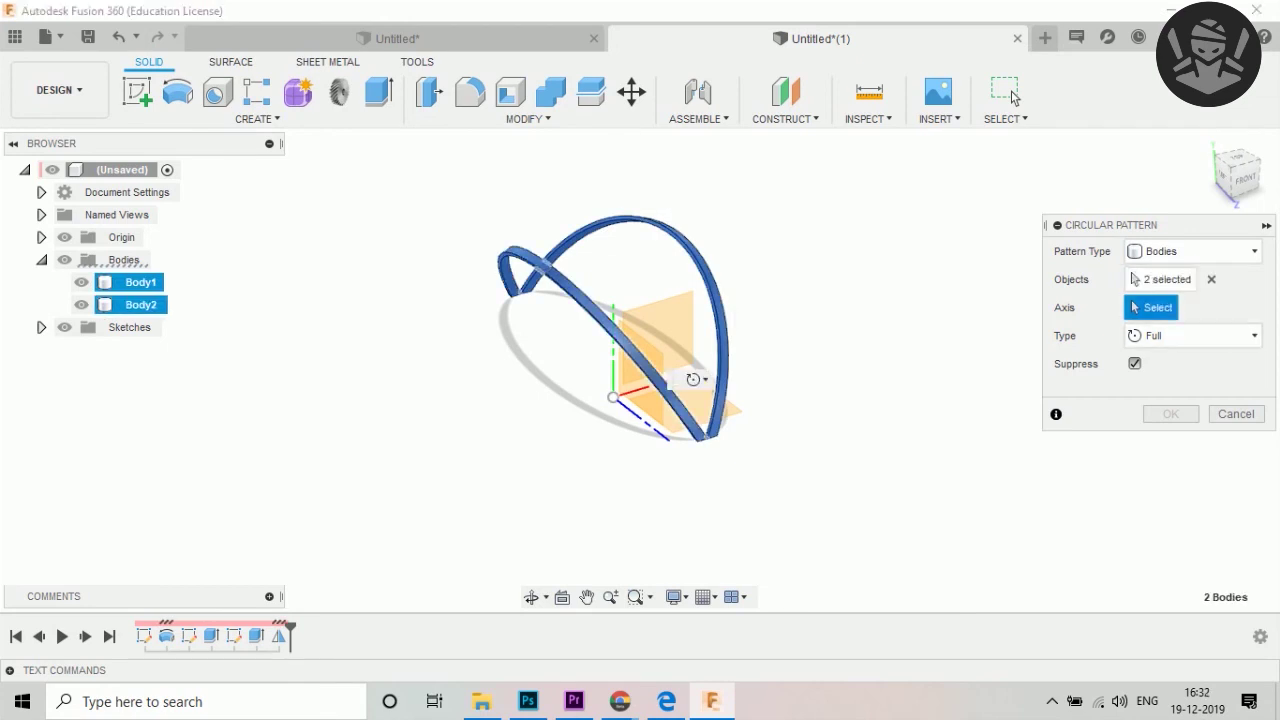
left_click(613, 350)
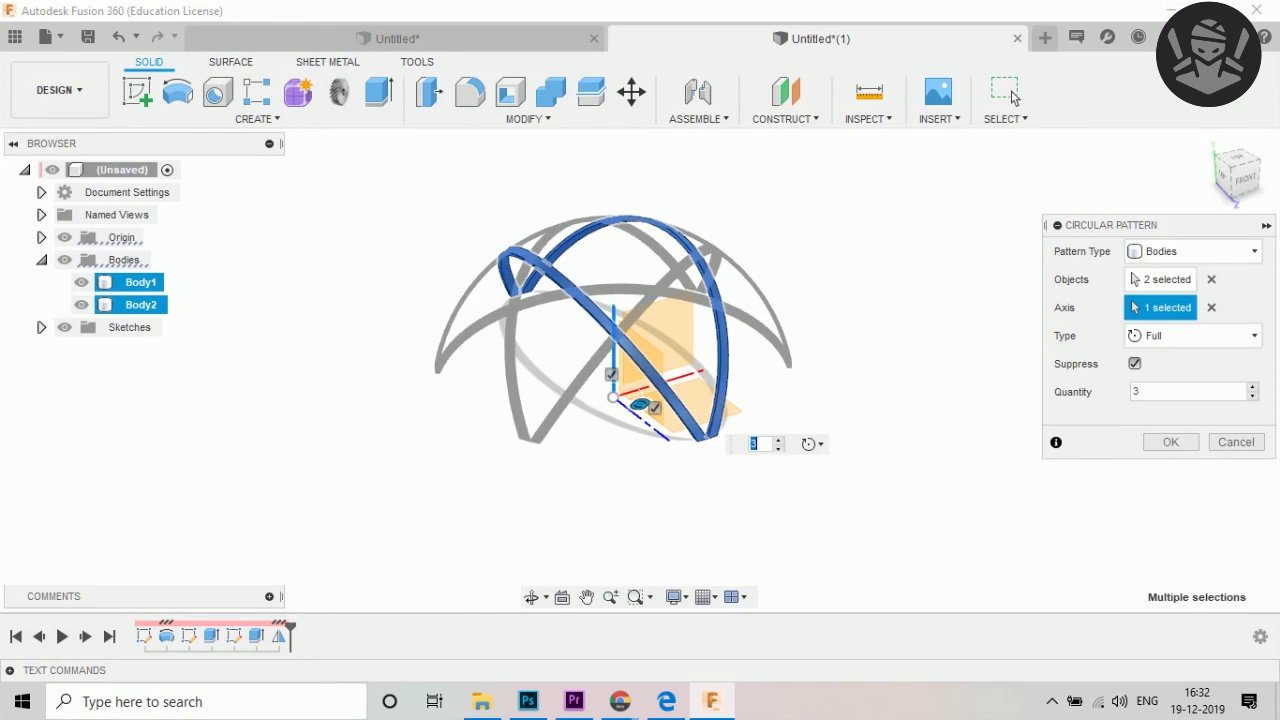
Set the pattern quantity to 34 and confirm the pattern.
type("20")
key("BackSpace")
key("BackSpace")
type("35")
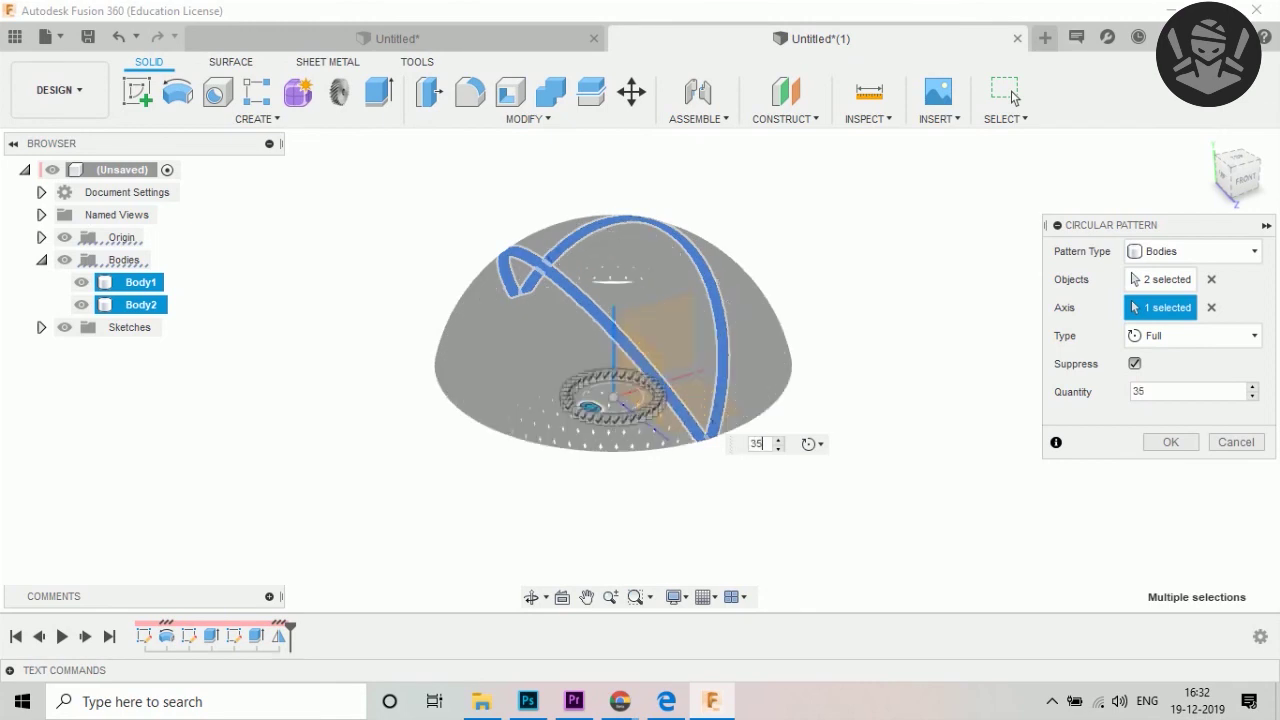
key("BackSpace")
type("0")
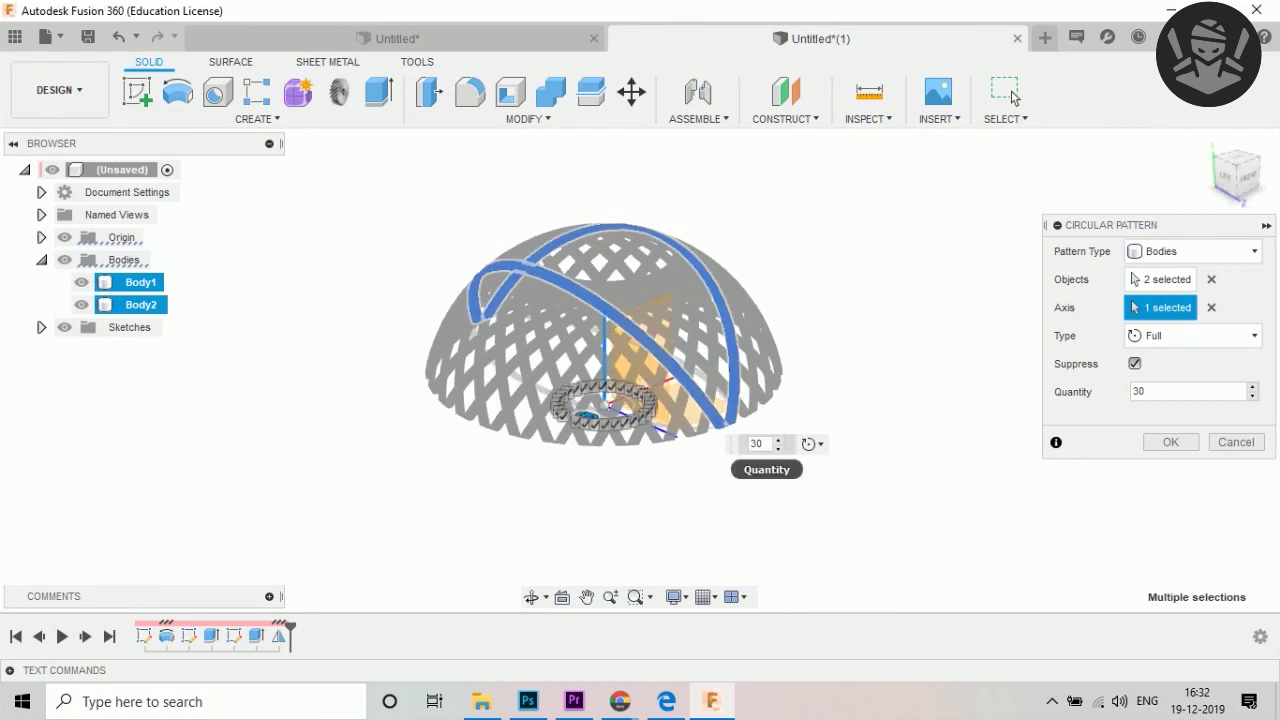
double_click(756, 443)
type("32")
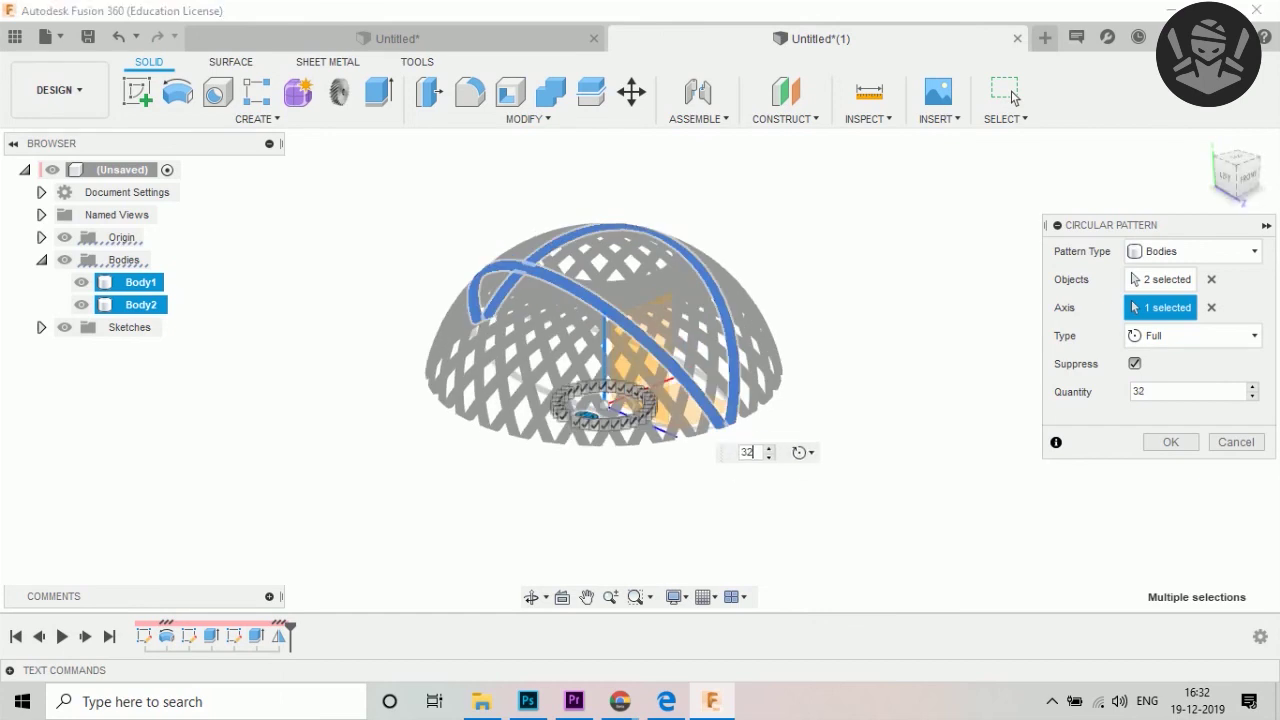
key("BackSpace")
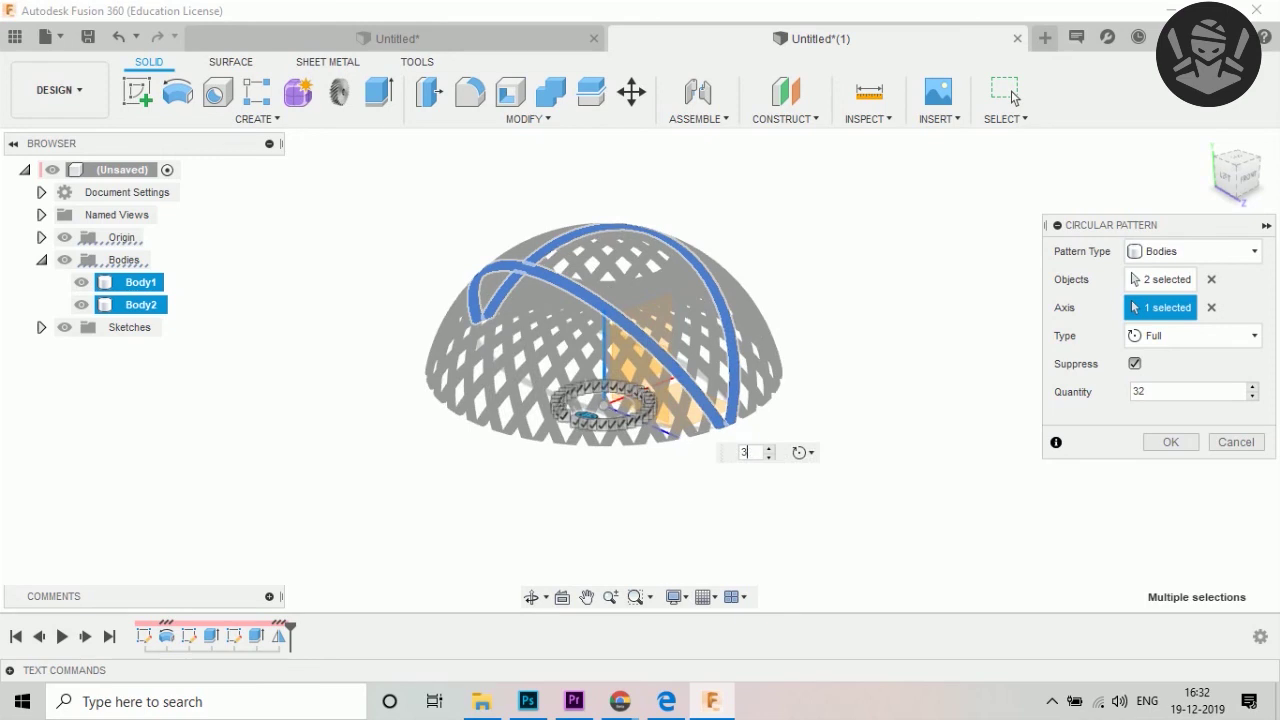
type("4")
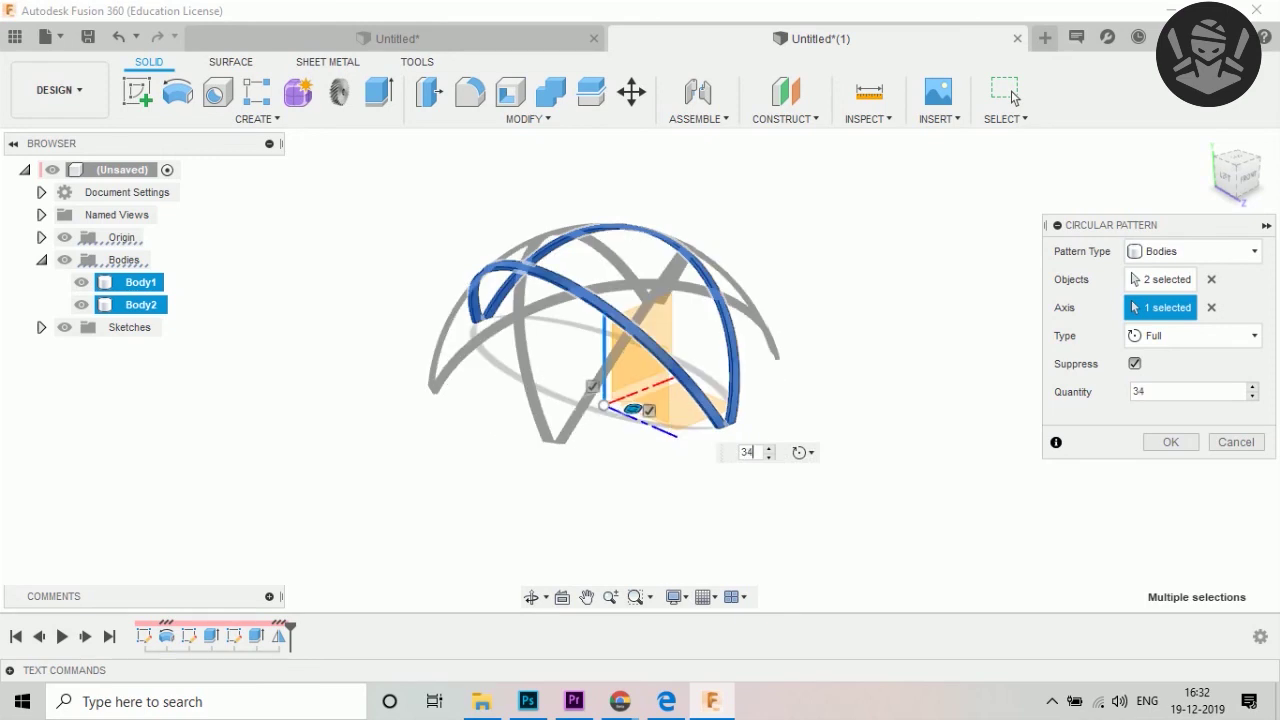
key("BackSpace")
type("5")
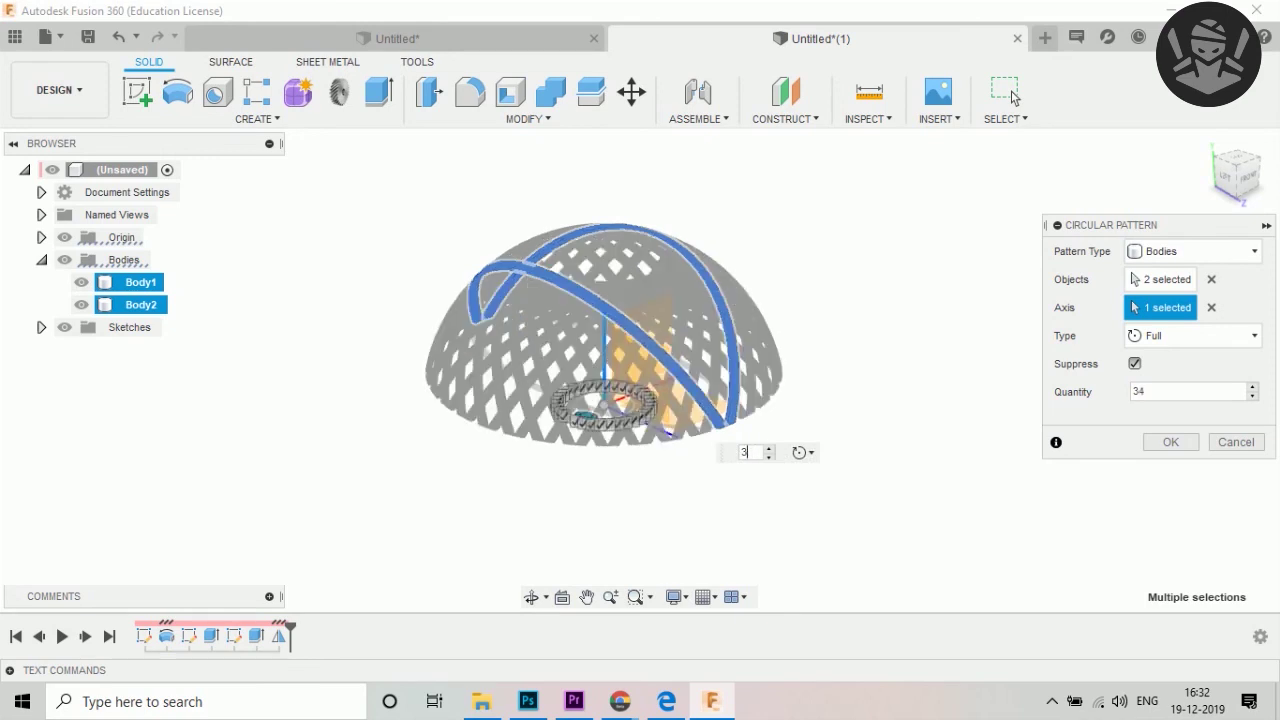
key("BackSpace")
type("4")
key("Return")
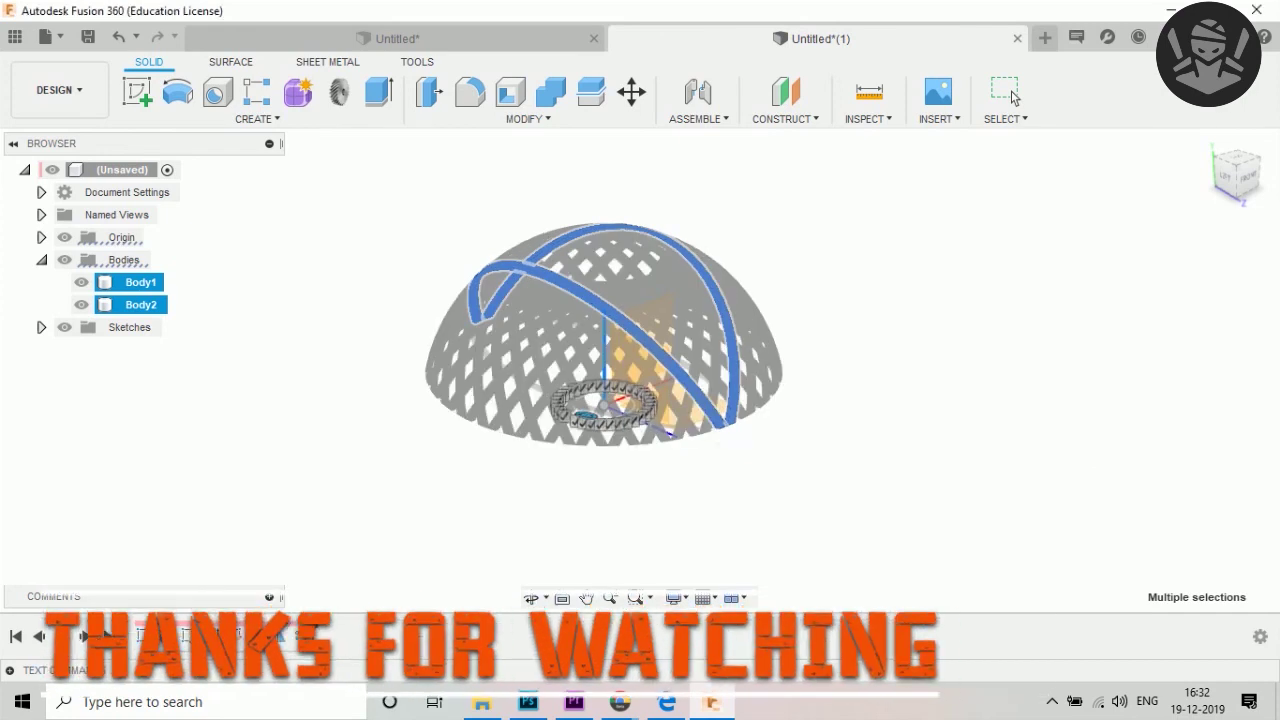